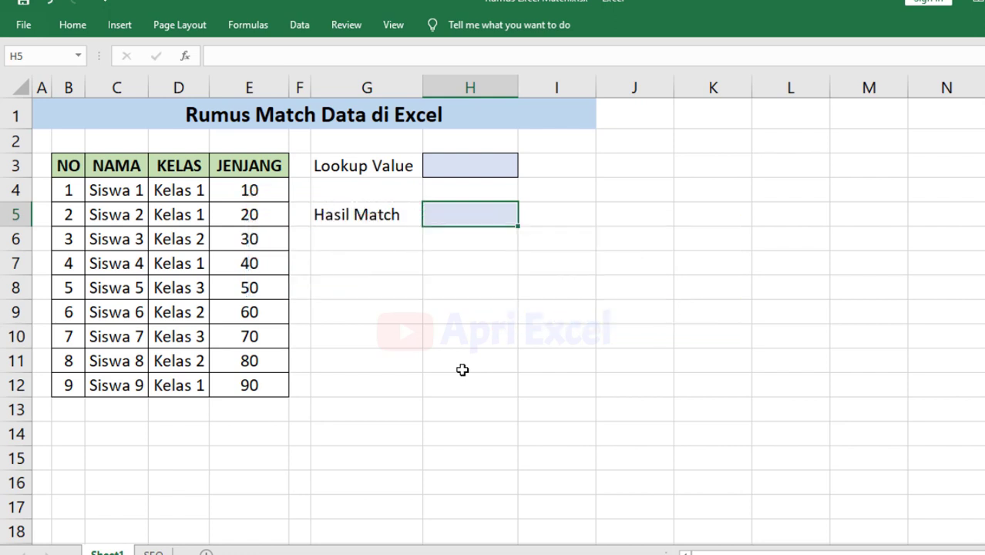
# Type =match in cell H5 to begin the MATCH function
pyautogui.write('=match')
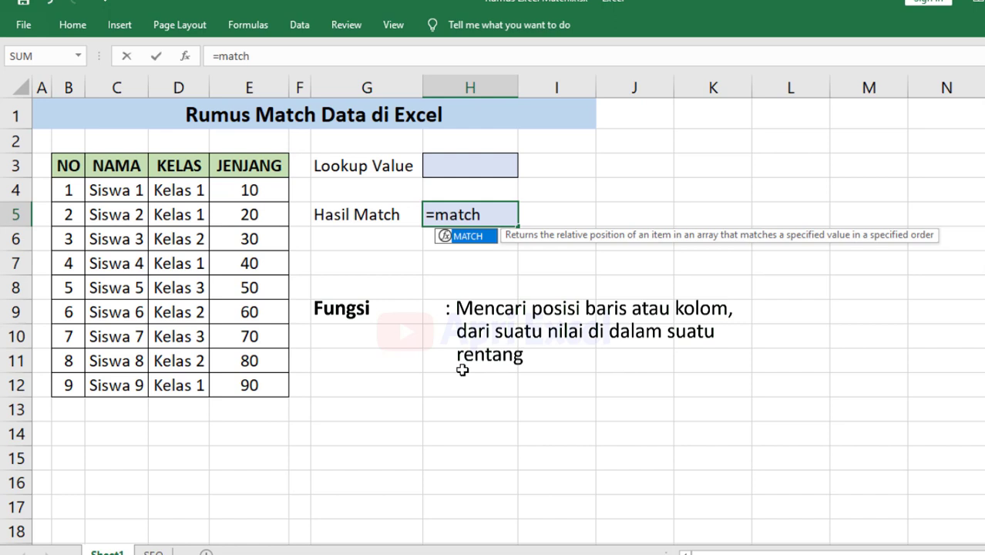
# Complete H5 as =MATCH(H3;C4:C12;0), an exact match of H3 against the NAMA names
pyautogui.write('(')
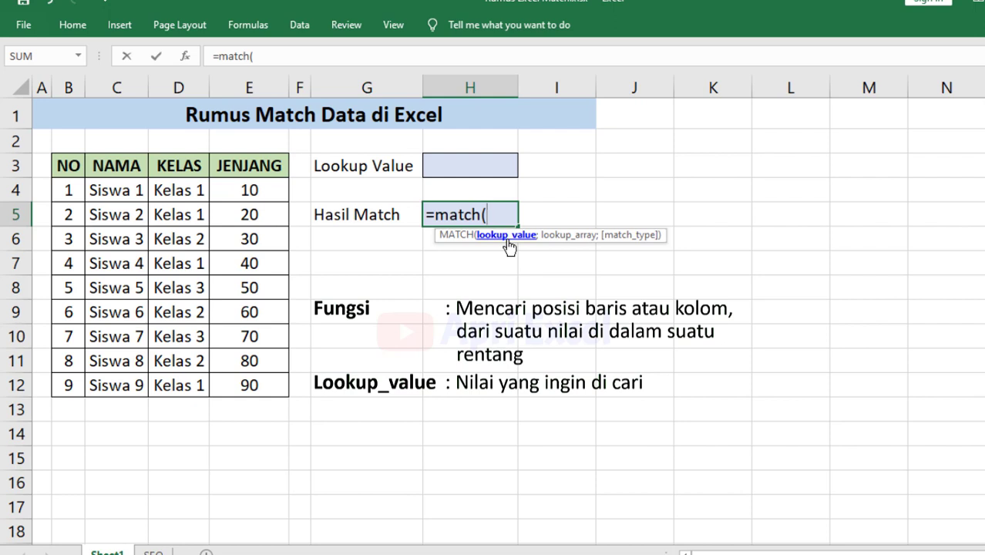
pyautogui.click(467, 164)
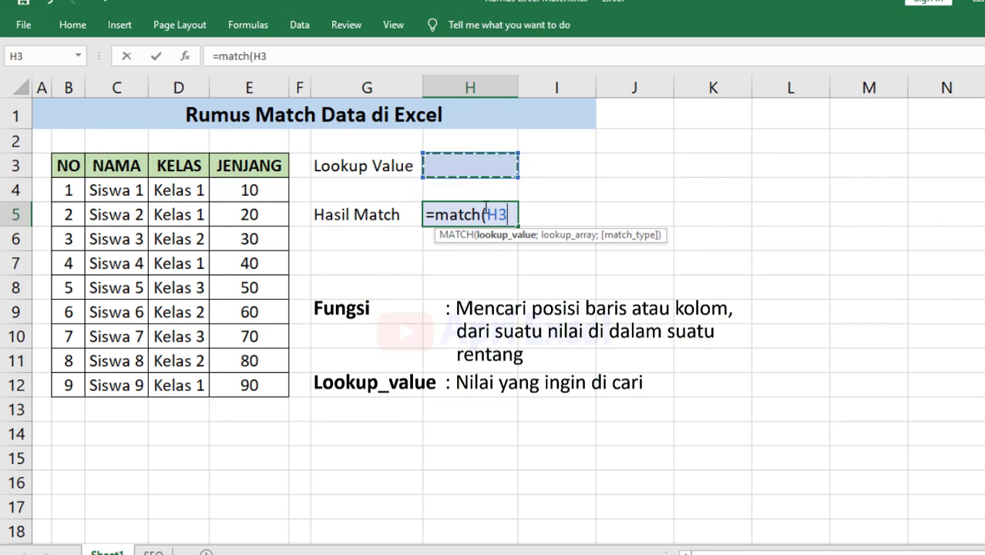
pyautogui.write(';')
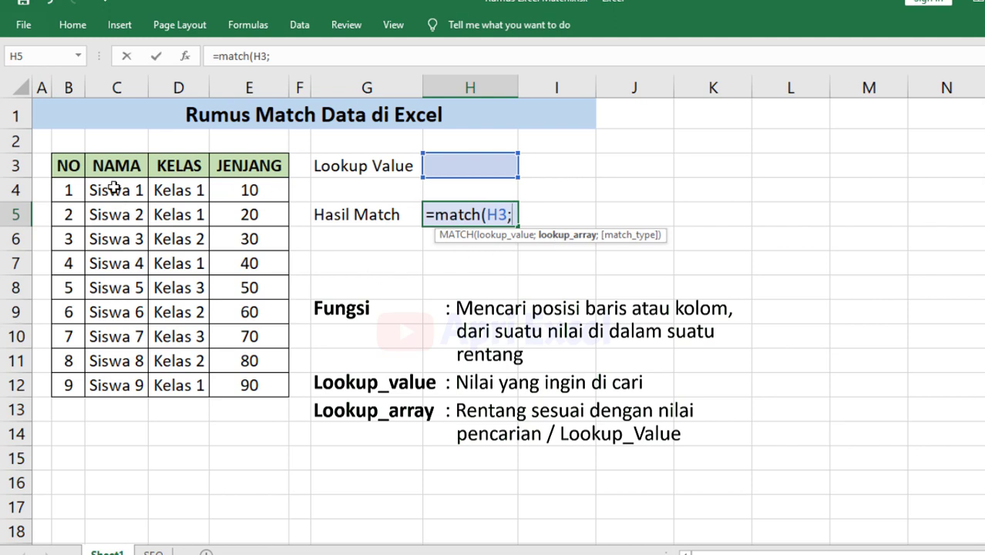
pyautogui.moveTo(114, 188); pyautogui.dragTo(116, 390)
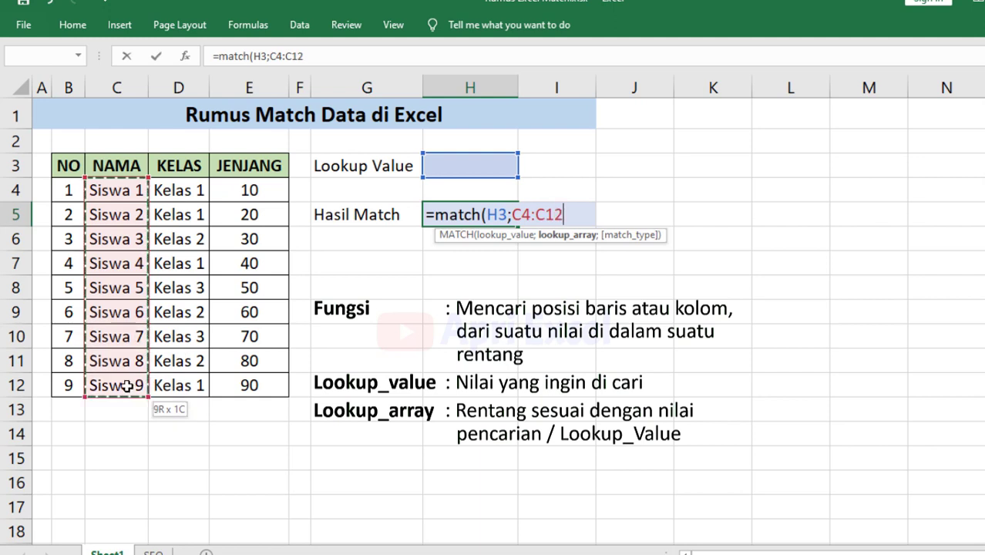
pyautogui.write(';')
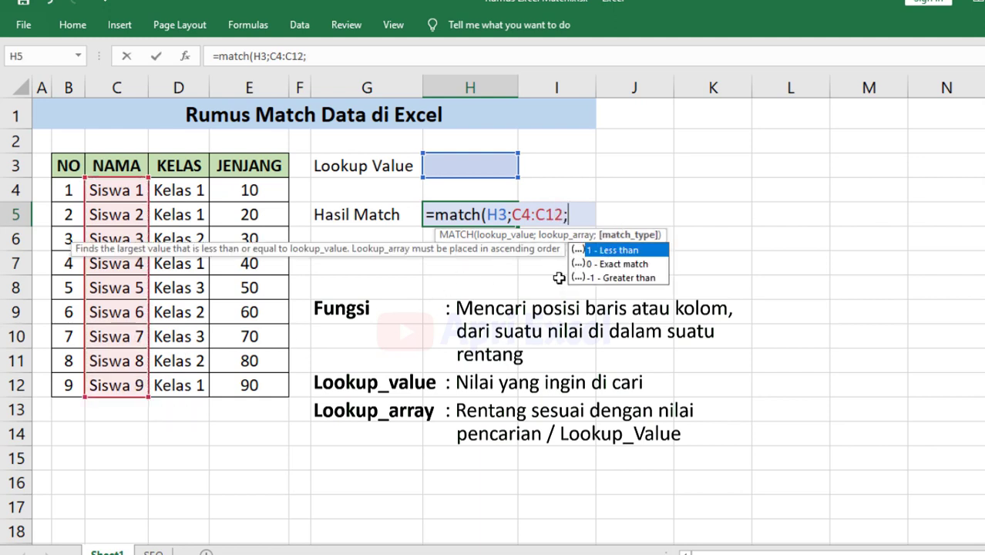
pyautogui.press('Down')
pyautogui.click(638, 282)
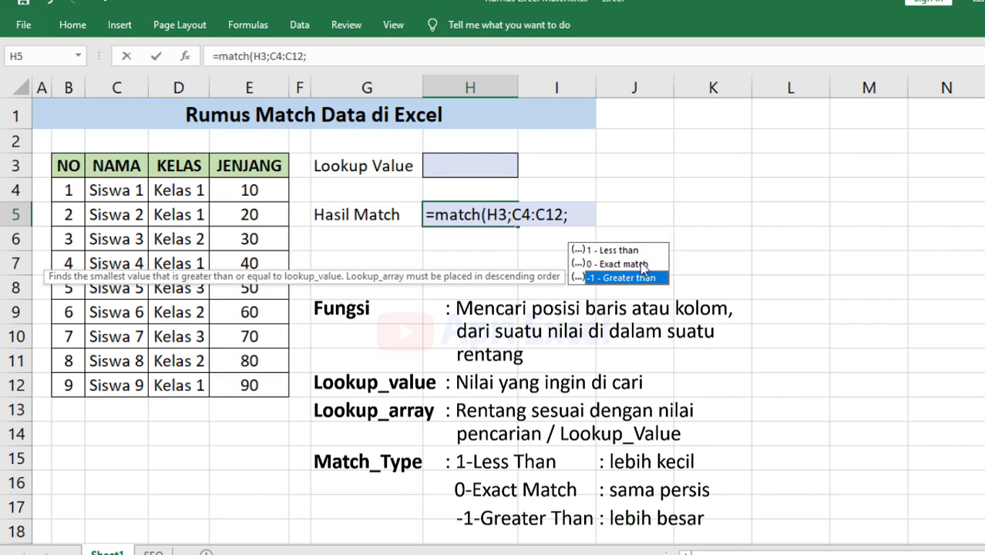
pyautogui.click(641, 266)
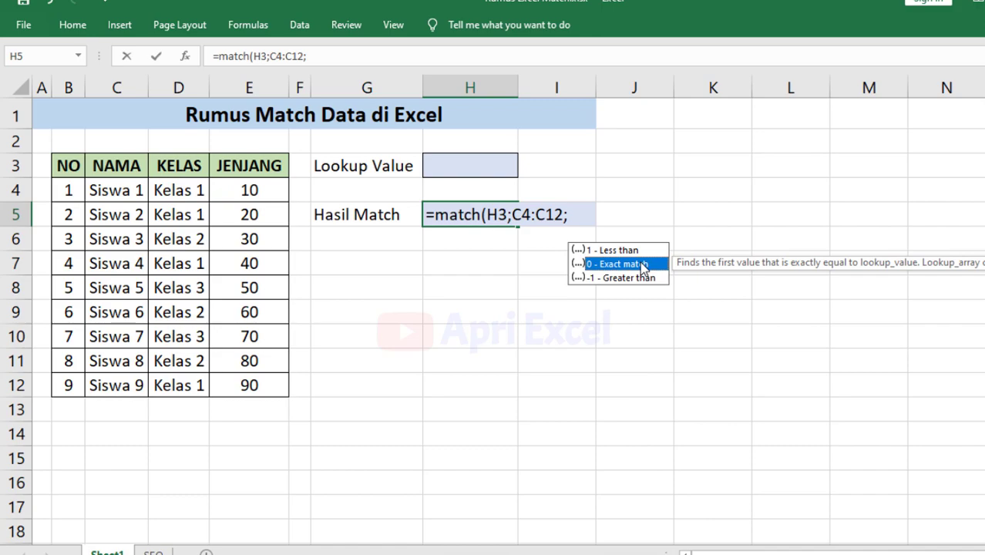
pyautogui.doubleClick(642, 265)
pyautogui.write(')')
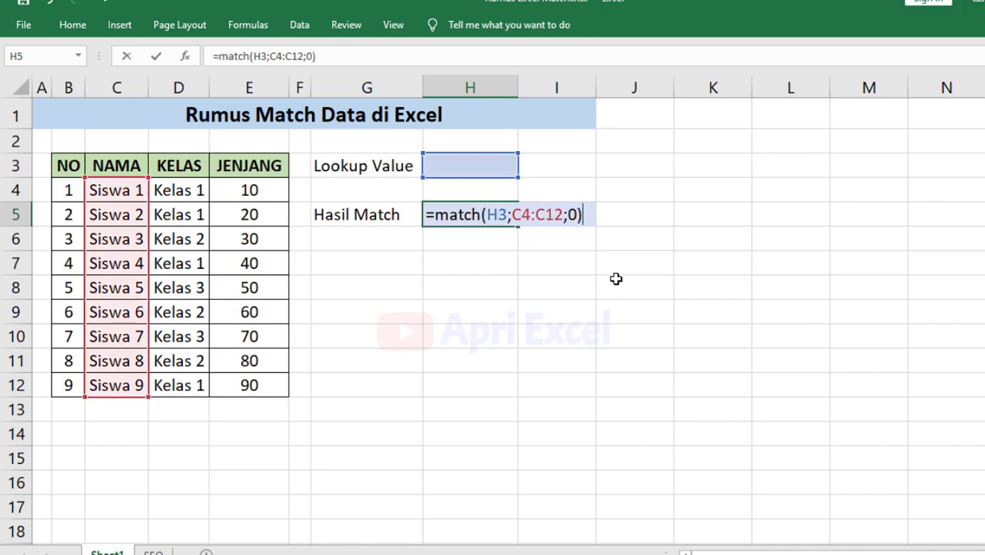
pyautogui.press('Return')
pyautogui.press('Up')
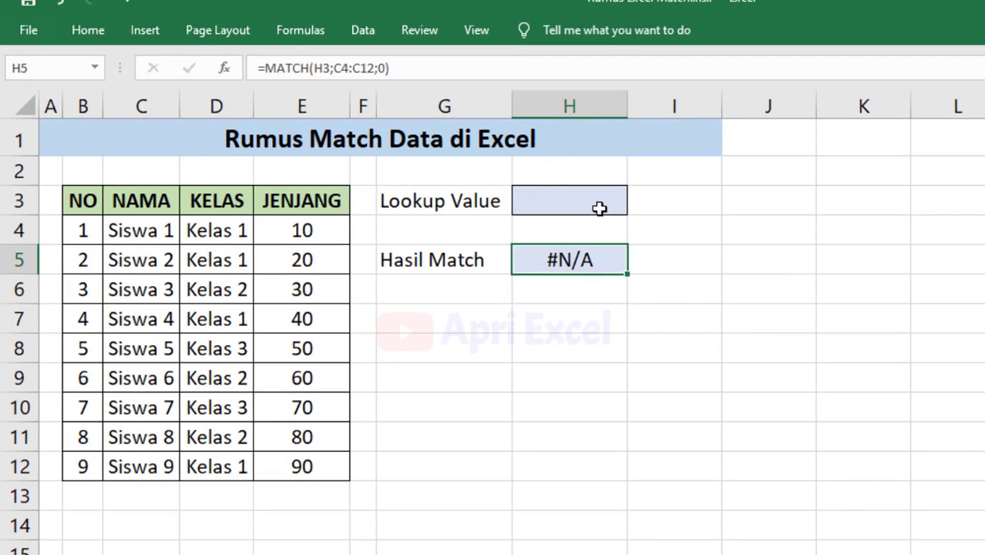
# Enter siswa 5, then siswa 9, then kelas 1 as the H3 lookup value
pyautogui.click(573, 201)
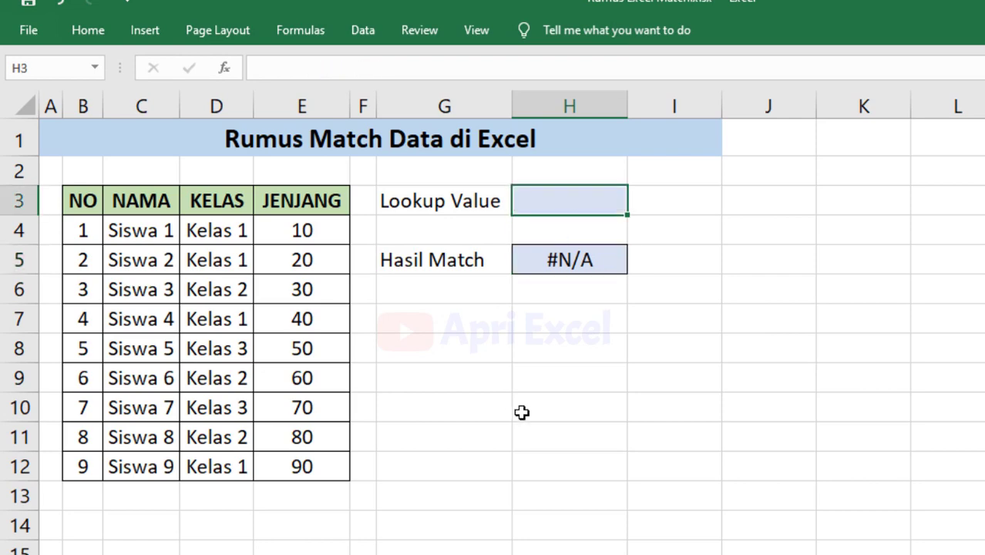
pyautogui.write('siswa 5')
pyautogui.press('Return')
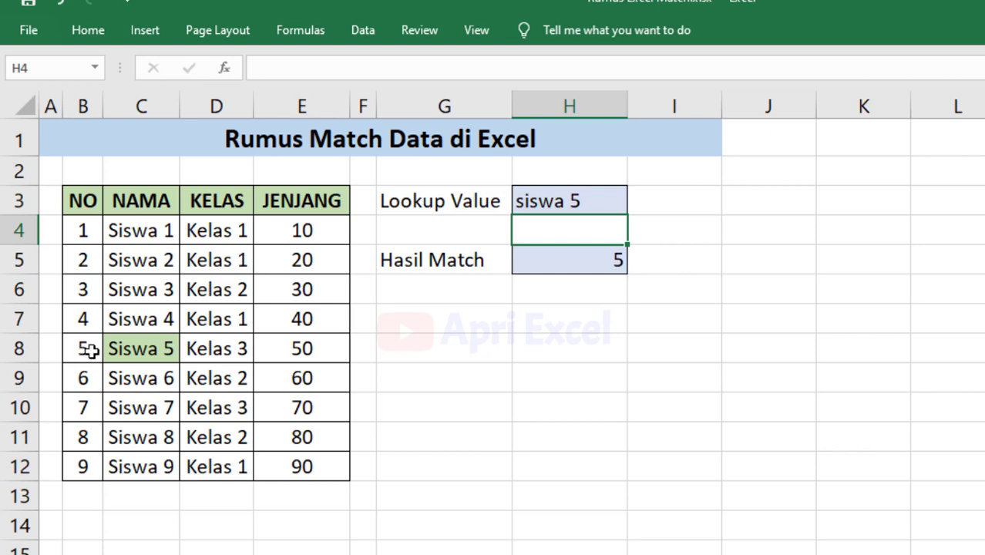
pyautogui.click(592, 191)
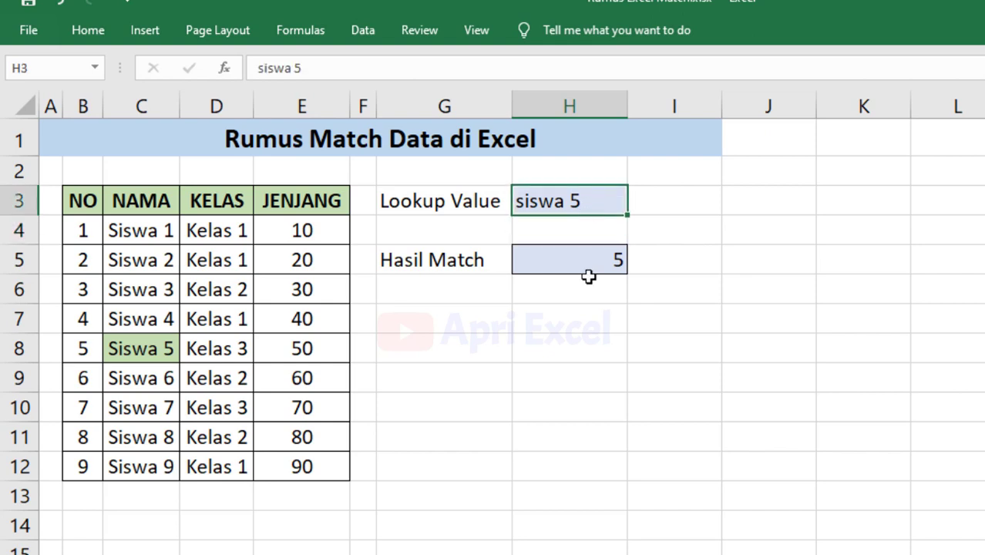
pyautogui.press('F2')
pyautogui.press('BackSpace')
pyautogui.press('BackSpace')
pyautogui.press('BackSpace')
pyautogui.write('a 9')
pyautogui.press('Return')
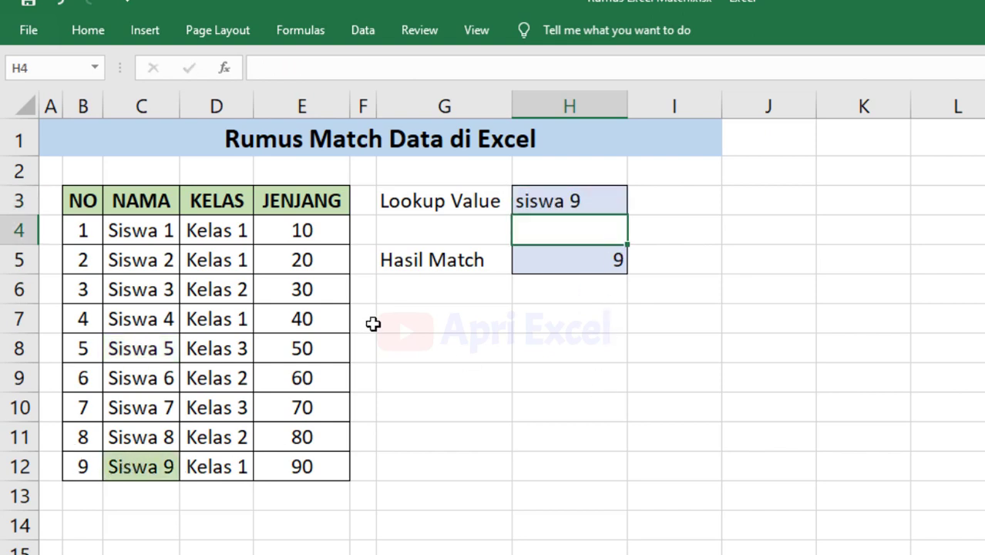
pyautogui.click(552, 203)
pyautogui.write('ke')
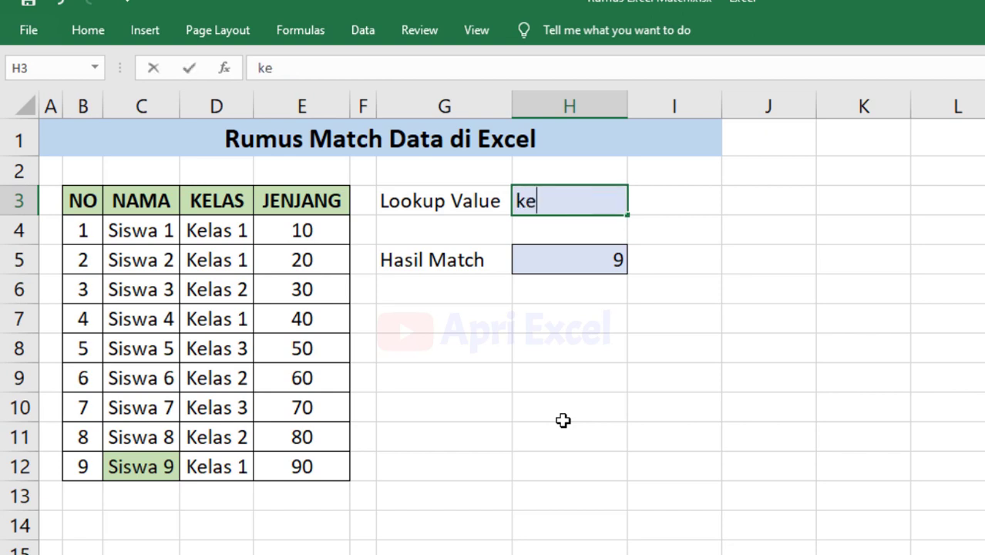
pyautogui.write('las 1')
pyautogui.press('Return')
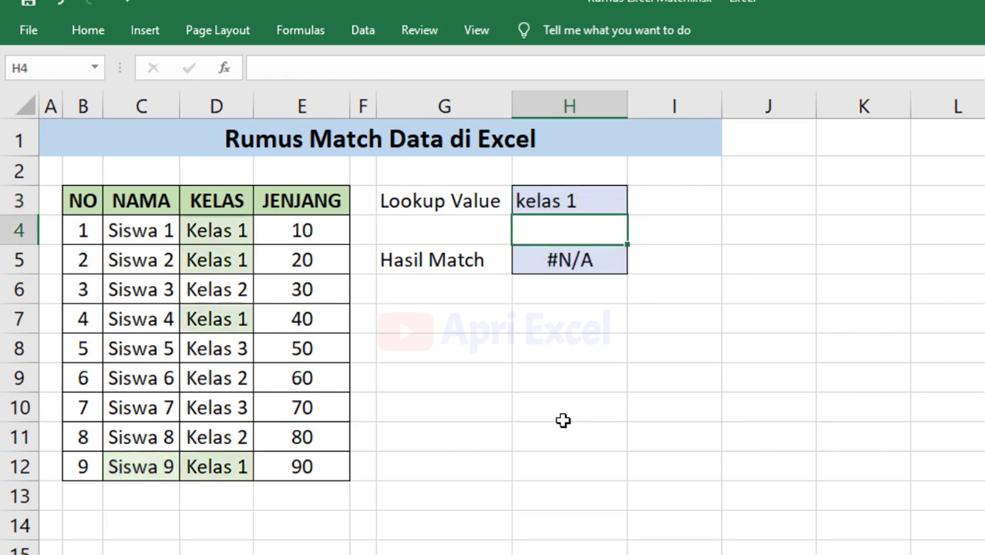
# Change the H5 formula's lookup range from C4:C12 to the KELAS column D4:D12
pyautogui.doubleClick(574, 260)
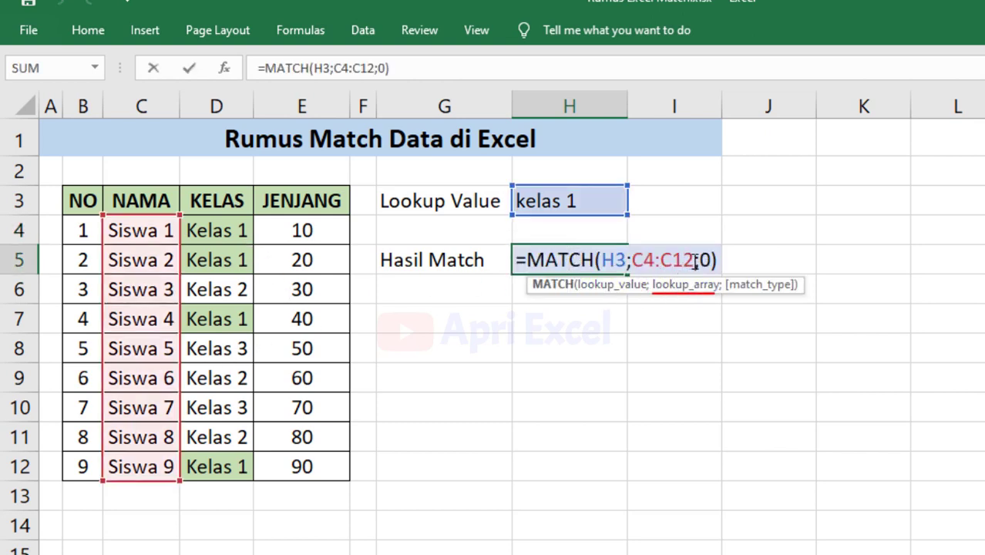
pyautogui.click(684, 292)
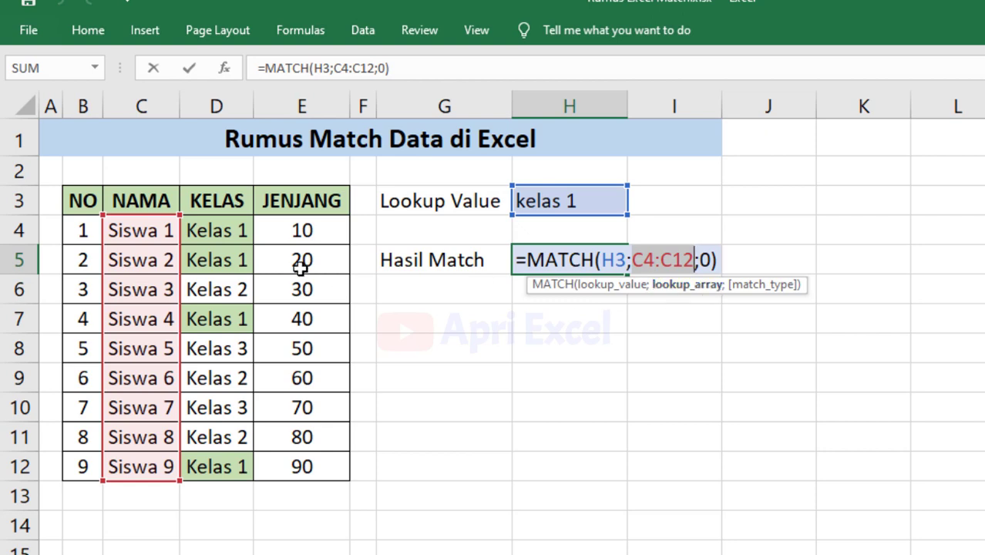
pyautogui.moveTo(231, 231); pyautogui.dragTo(235, 465)
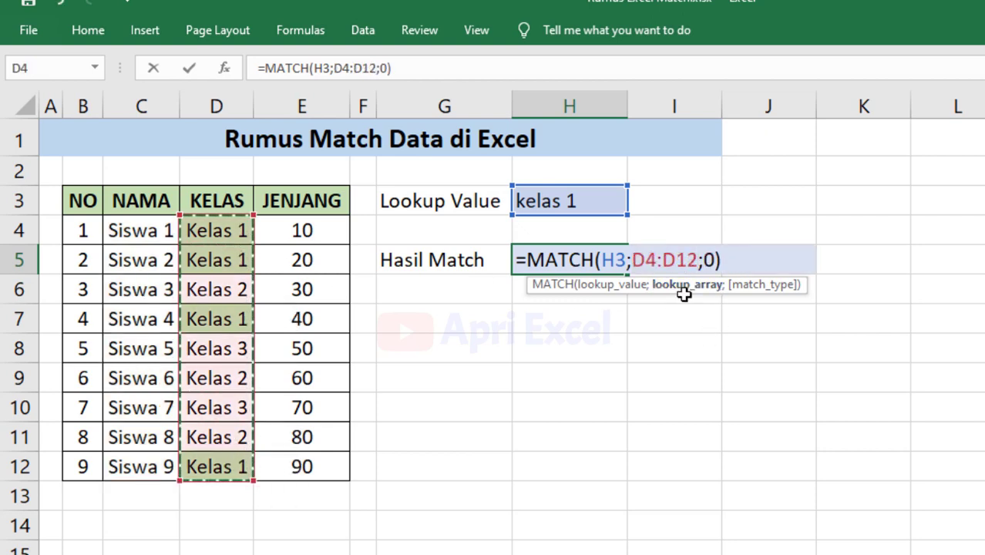
pyautogui.press('Return')
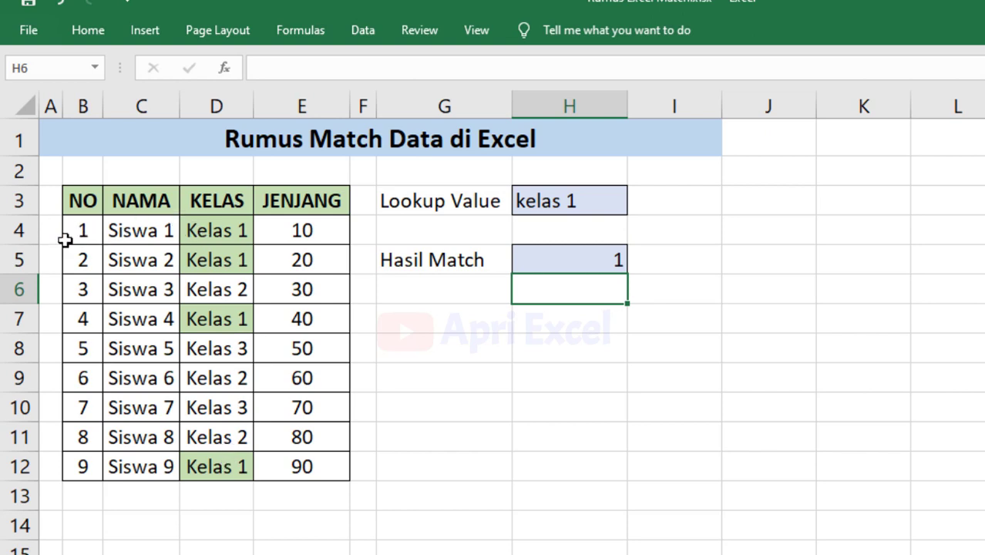
# Change H3 to kelas 2 so Hasil Match returns 3
pyautogui.doubleClick(571, 202)
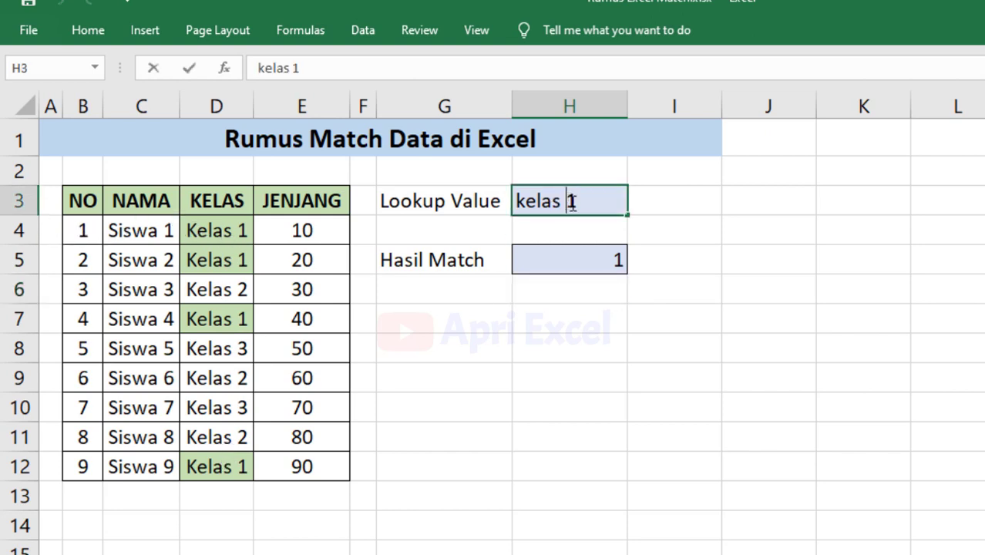
pyautogui.doubleClick(572, 201)
pyautogui.write('2')
pyautogui.press('Return')
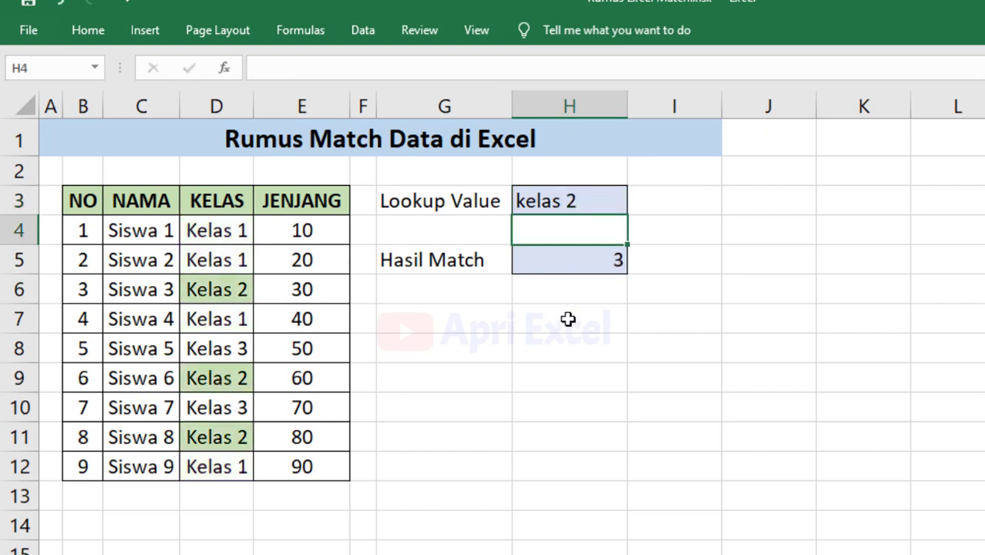
pyautogui.click(520, 254)
pyautogui.click(593, 210)
# Clear H3 and change the H5 lookup range to the header row B3:E3
pyautogui.press('Delete')
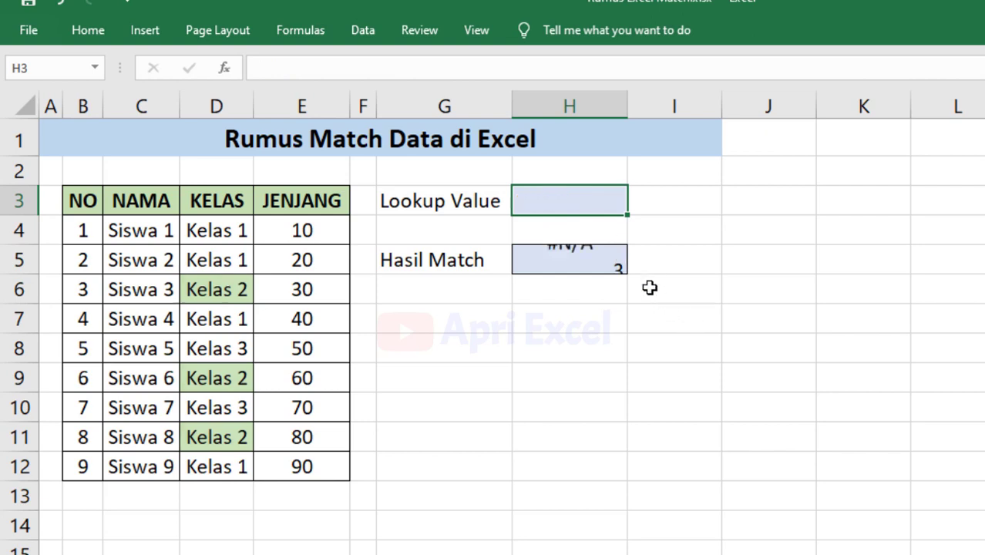
pyautogui.doubleClick(600, 260)
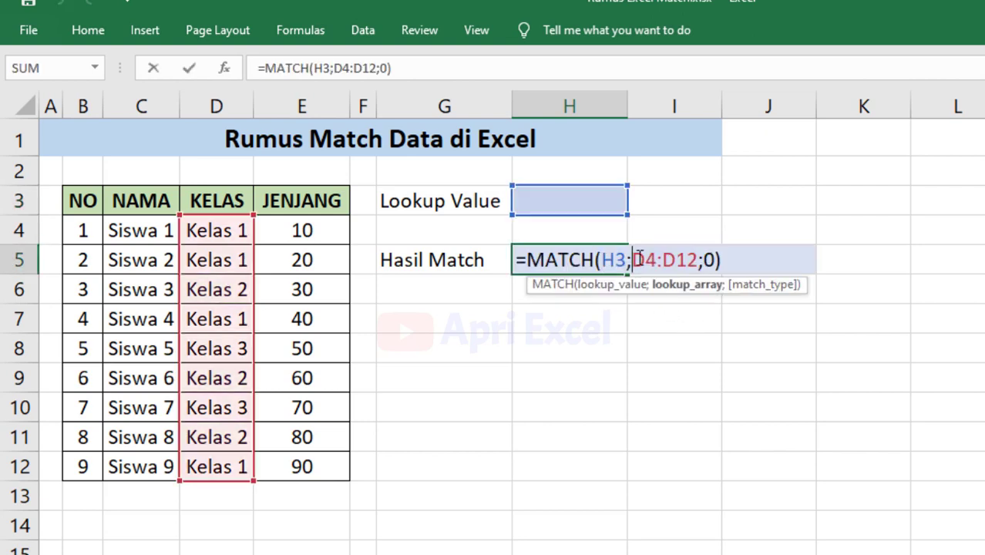
pyautogui.click(680, 286)
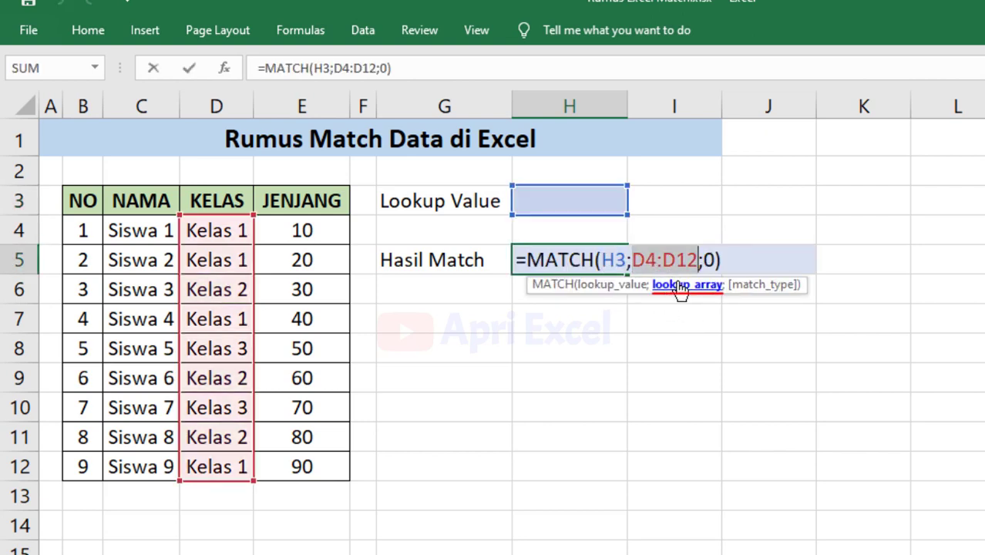
pyautogui.click(82, 198)
pyautogui.moveTo(116, 210)
pyautogui.mouseDown()
pyautogui.moveTo(319, 202)
pyautogui.moveTo(325, 211)
pyautogui.mouseUp()
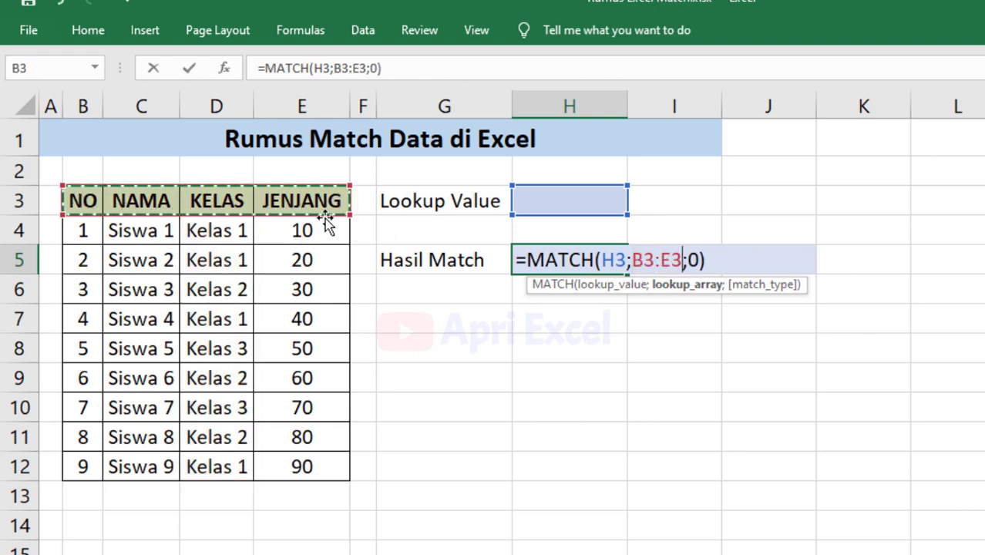
pyautogui.press('Return')
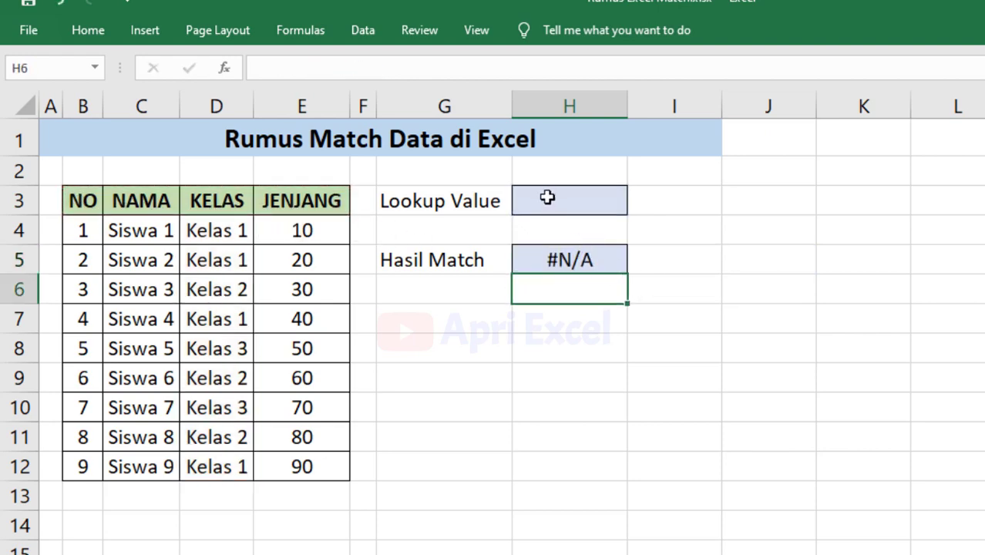
# Enter nama, then jenjang, in H3, getting 2 and 4 in Hasil Match
pyautogui.click(543, 198)
pyautogui.write('nama')
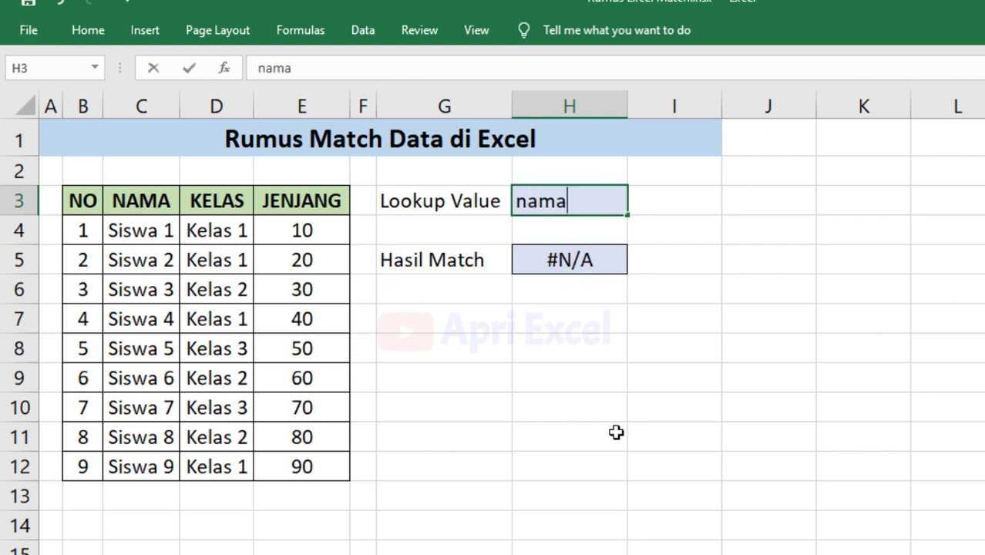
pyautogui.press('Return')
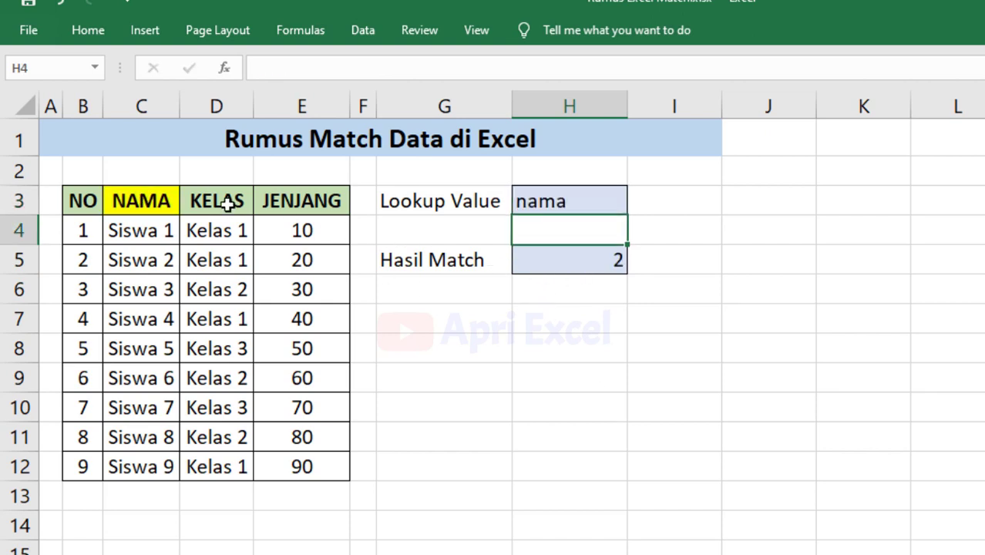
pyautogui.click(595, 198)
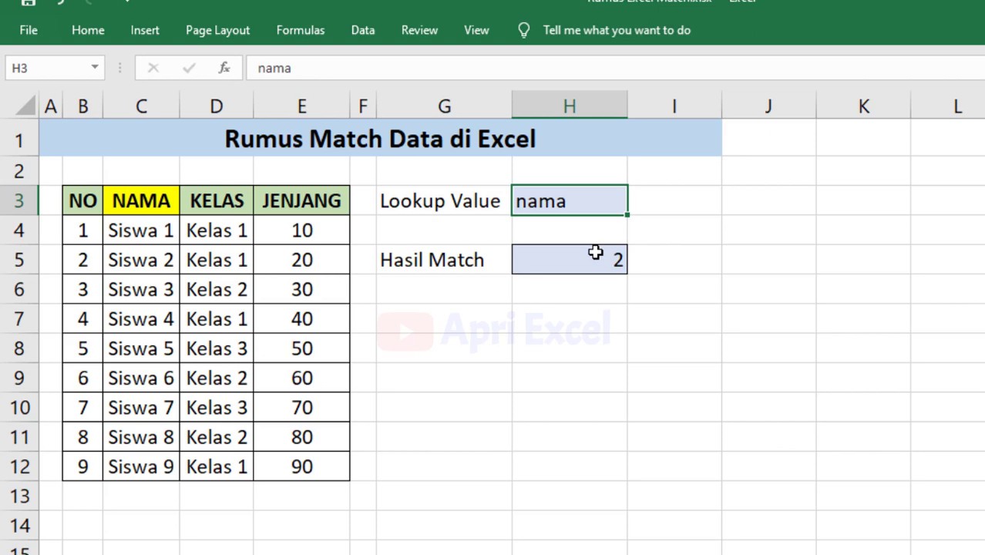
pyautogui.write('jenjang')
pyautogui.press('Return')
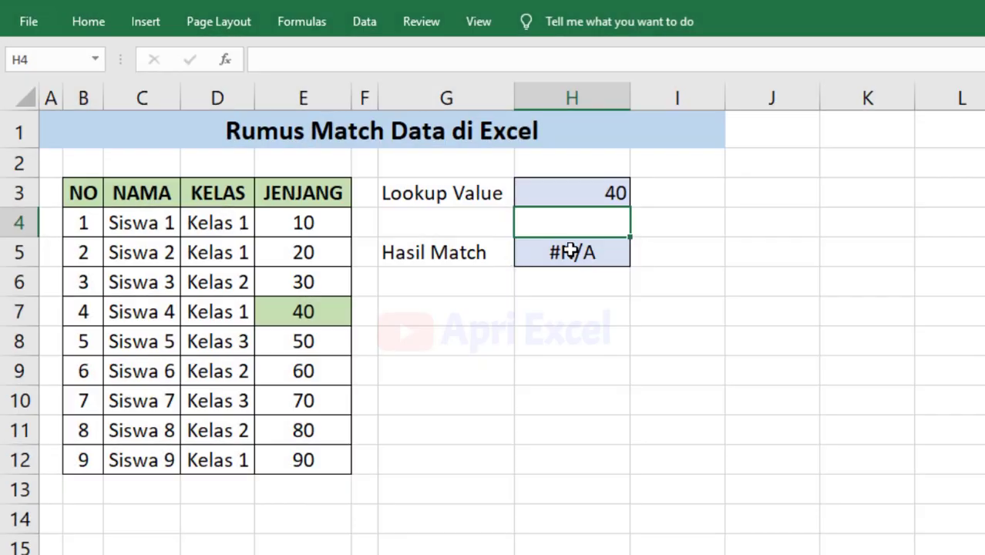
# Point the H5 MATCH at the JENJANG values E4:E12, keeping exact match type 0
pyautogui.doubleClick(572, 253)
pyautogui.click(689, 278)
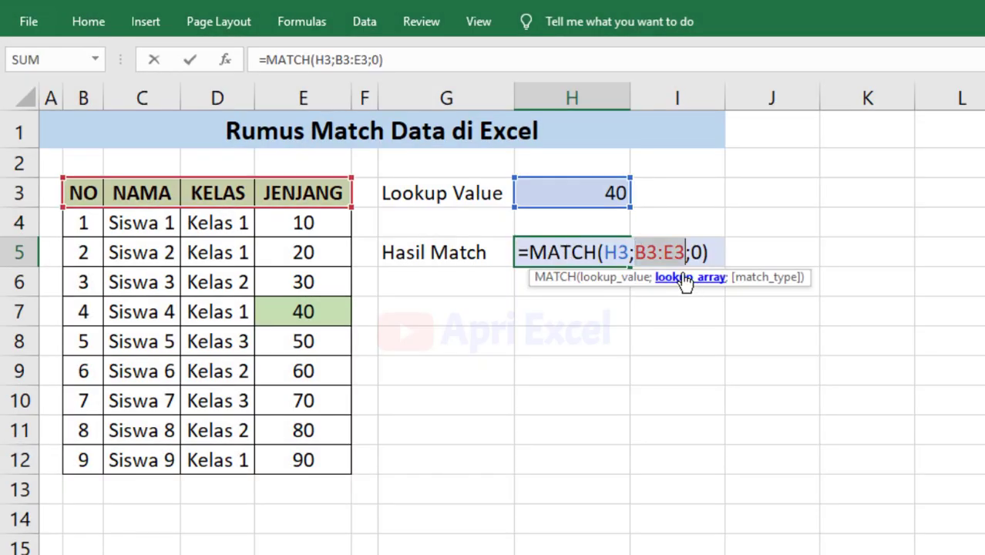
pyautogui.moveTo(323, 222); pyautogui.dragTo(312, 459)
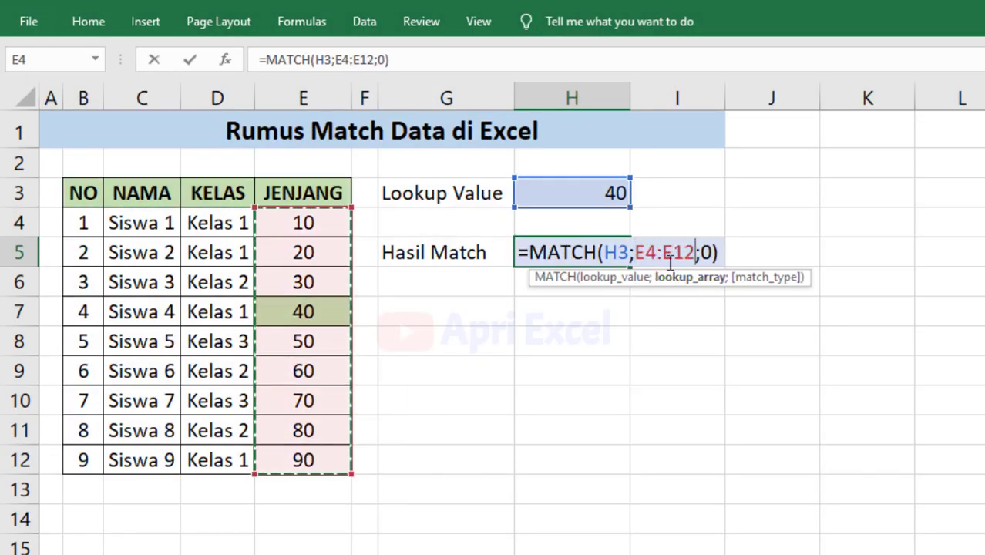
pyautogui.press('Return')
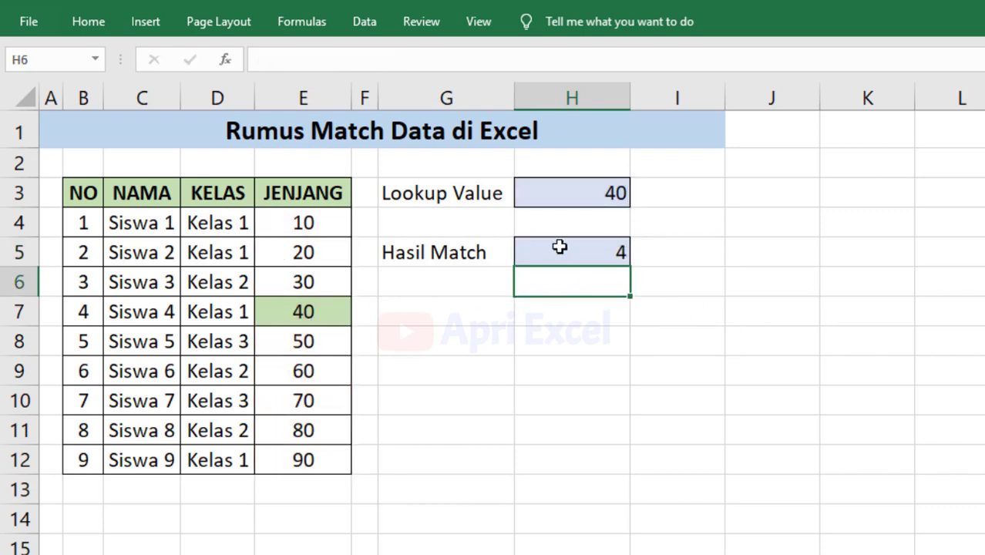
pyautogui.click(560, 246)
pyautogui.doubleClick(559, 247)
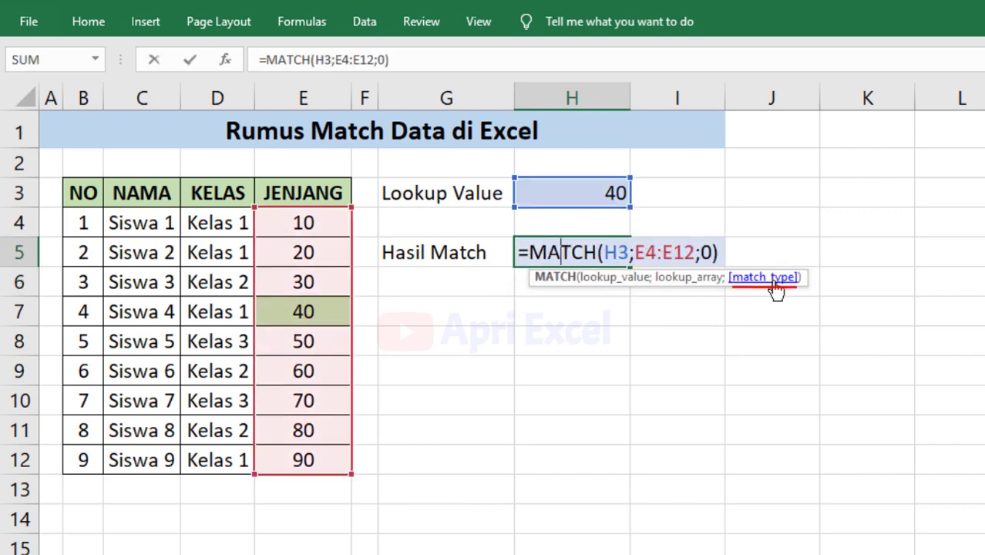
pyautogui.click(711, 253)
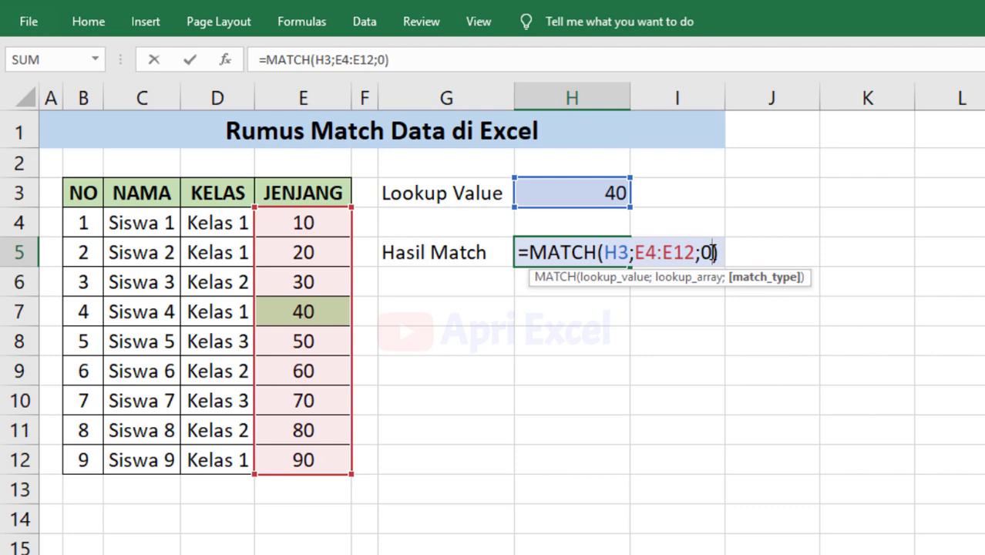
pyautogui.press('Return')
# Replace the 40 in H3 with 38, which gives #N/A
pyautogui.click(624, 253)
pyautogui.click(608, 191)
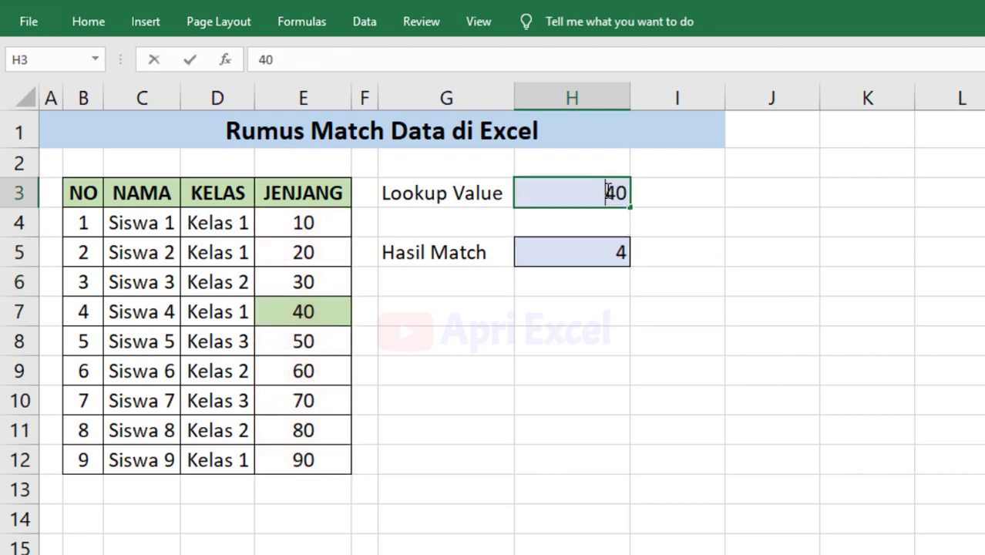
pyautogui.moveTo(608, 196); pyautogui.dragTo(627, 197)
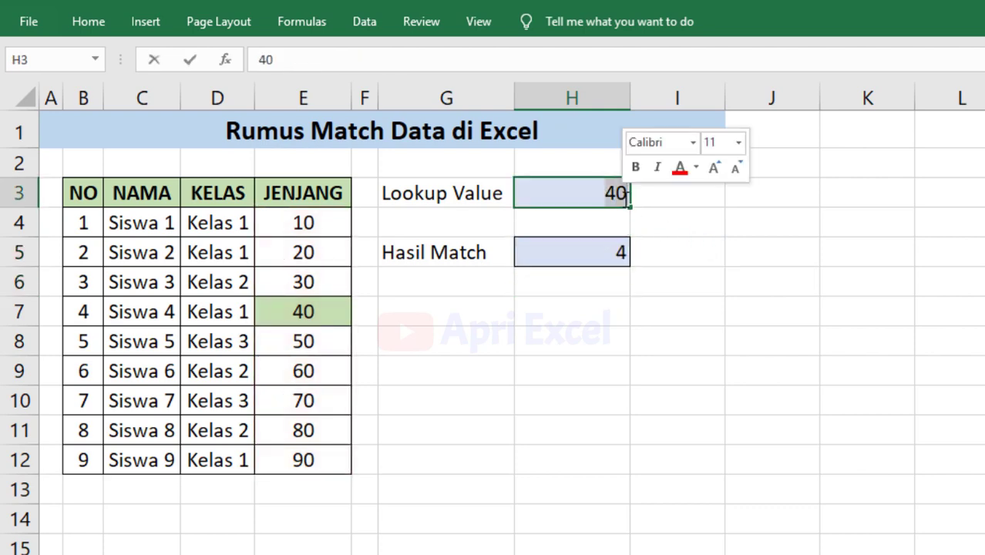
pyautogui.press('BackSpace')
pyautogui.write('38')
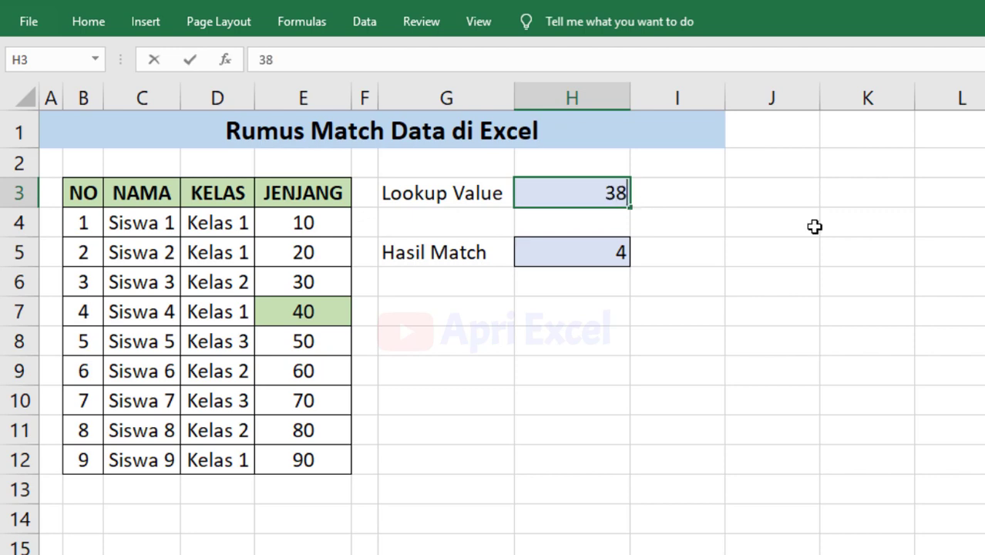
pyautogui.press('Return')
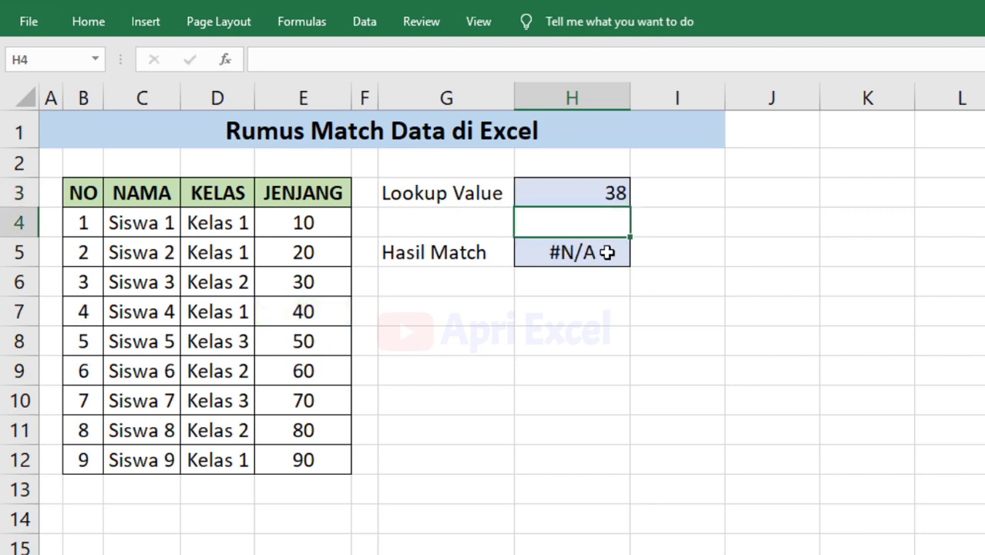
# Change the H5 match type from 0 to 1 (less than), so 38 returns 3
pyautogui.click(607, 252)
pyautogui.doubleClick(607, 252)
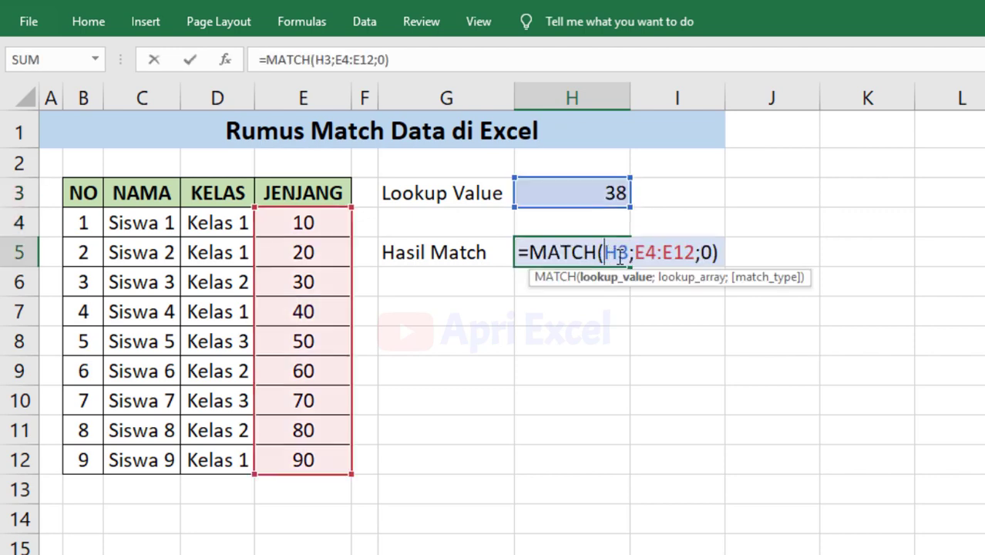
pyautogui.click(717, 254)
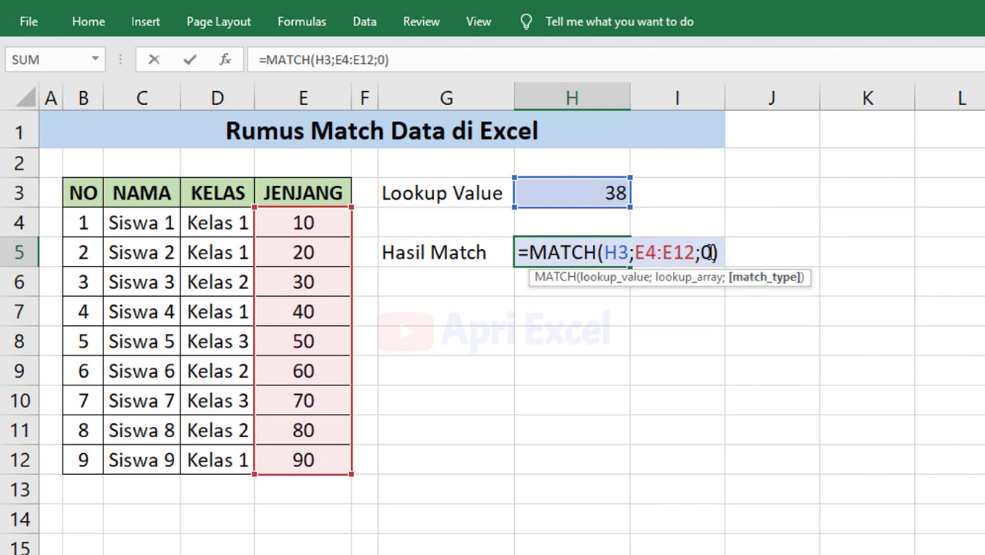
pyautogui.press('BackSpace')
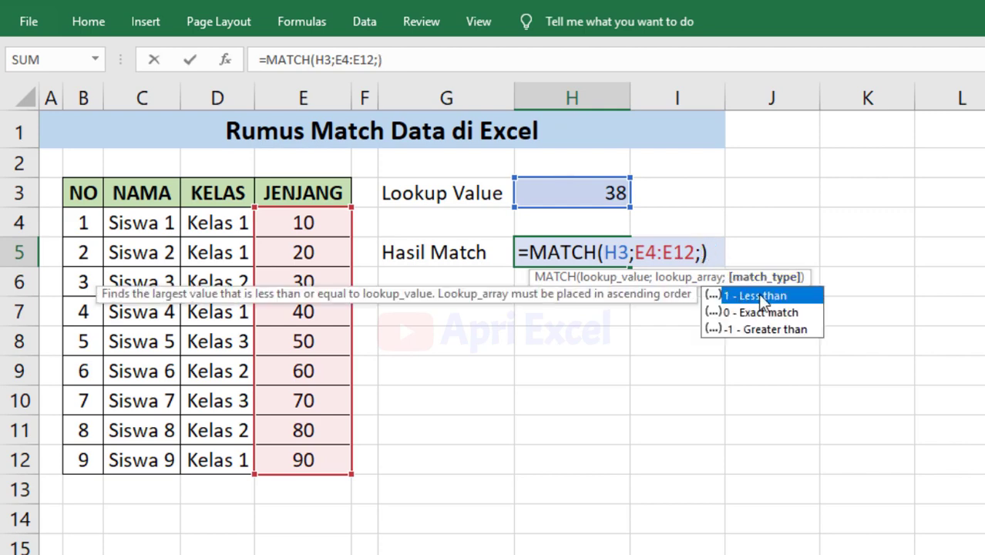
pyautogui.doubleClick(757, 295)
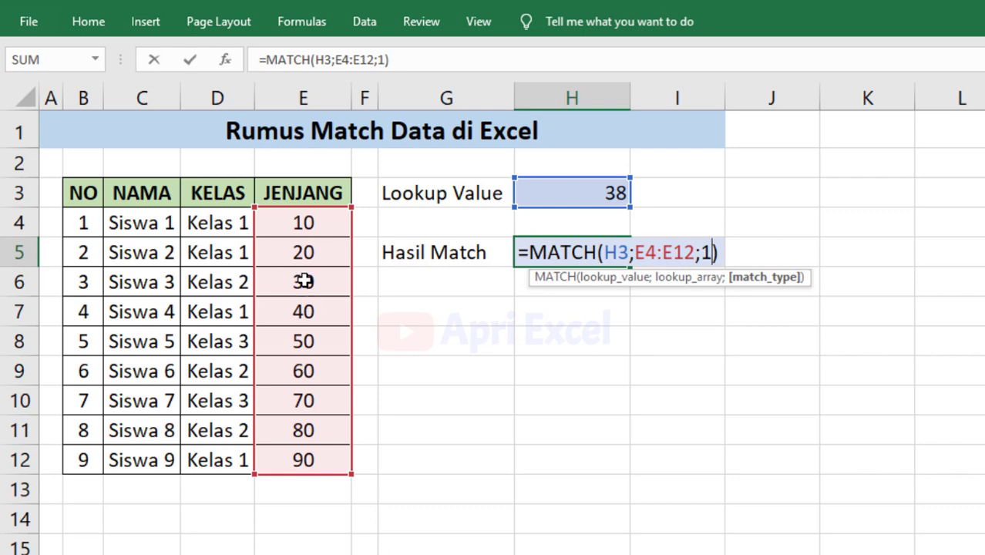
pyautogui.press('Return')
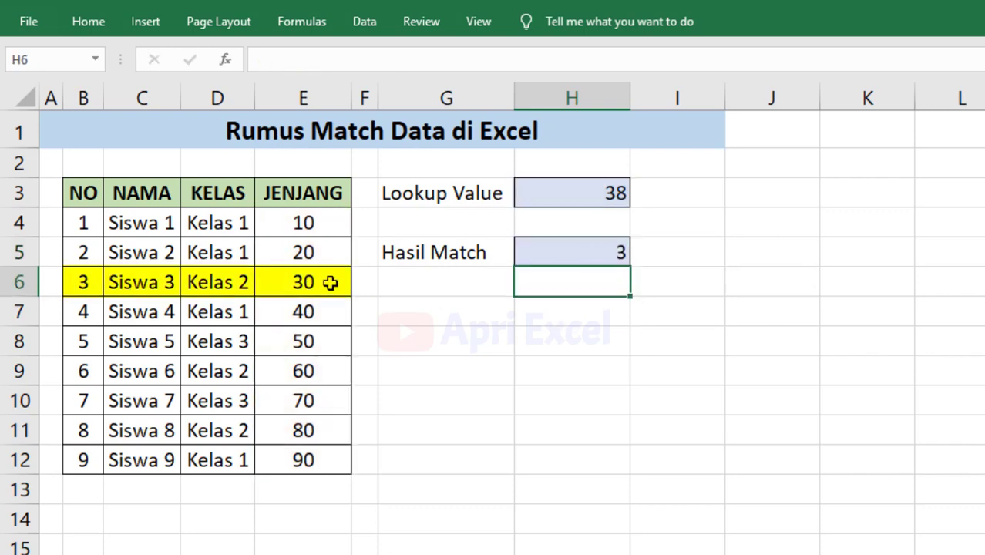
# Enter 79 in H3 and check the result 7 against JENJANG value 70 in E10
pyautogui.click(580, 196)
pyautogui.write('7')
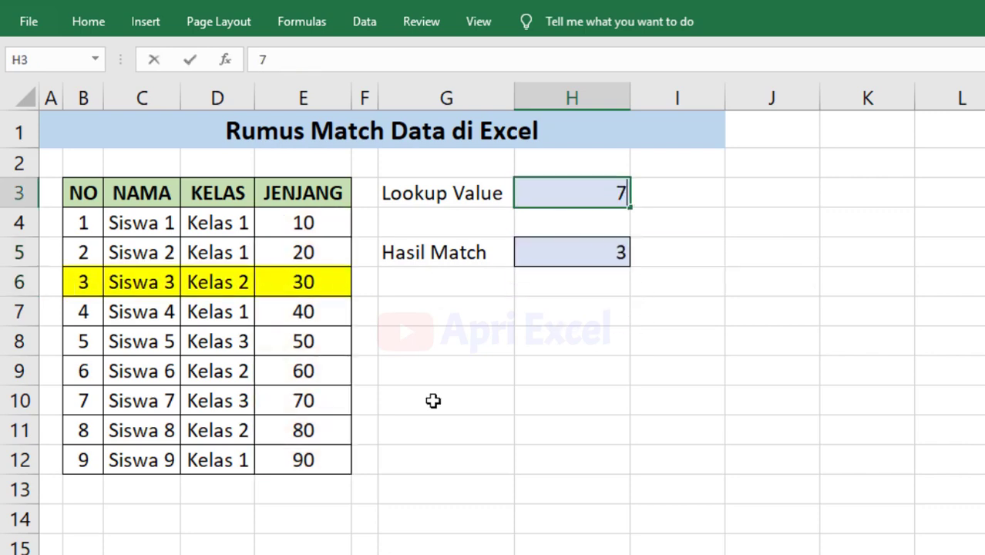
pyautogui.write('9')
pyautogui.press('Return')
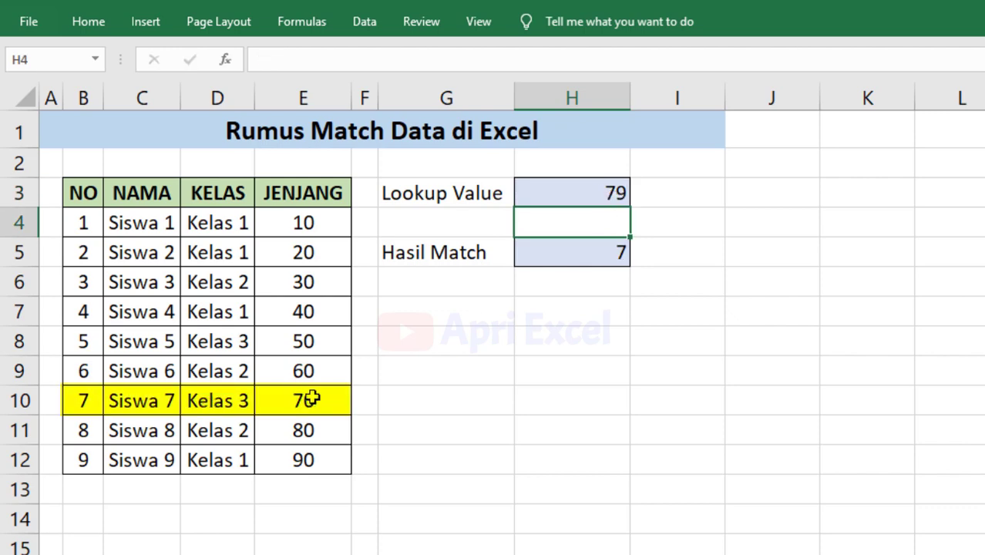
pyautogui.click(312, 397)
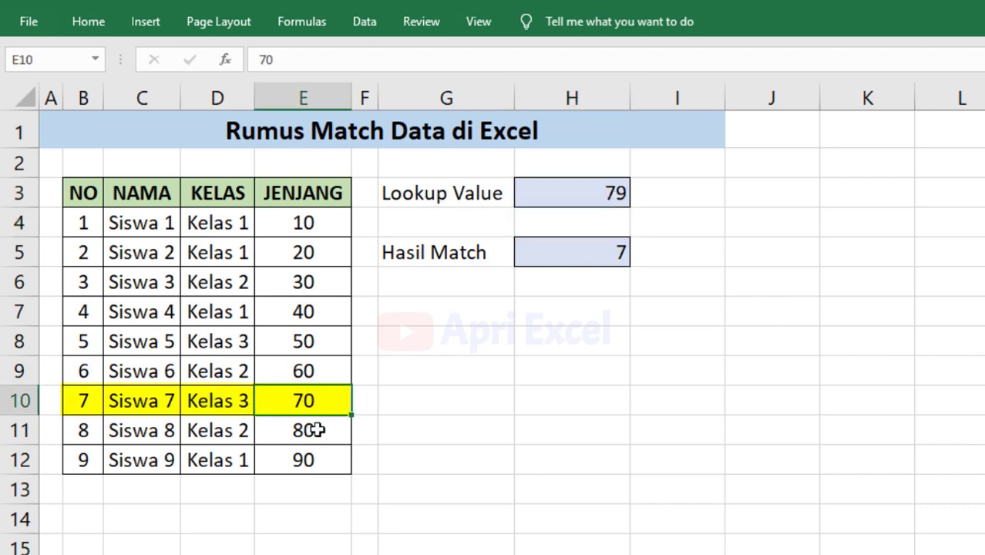
pyautogui.click(616, 194)
pyautogui.doubleClick(606, 253)
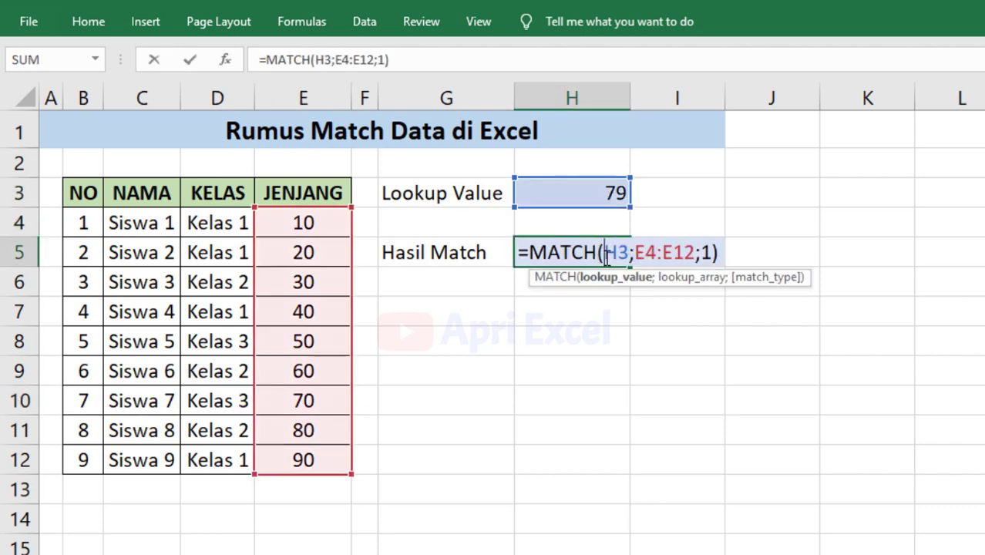
# Replace match type 1 with -1 (greater than) in H5, giving #N/A for 79
pyautogui.click(714, 253)
pyautogui.press('BackSpace')
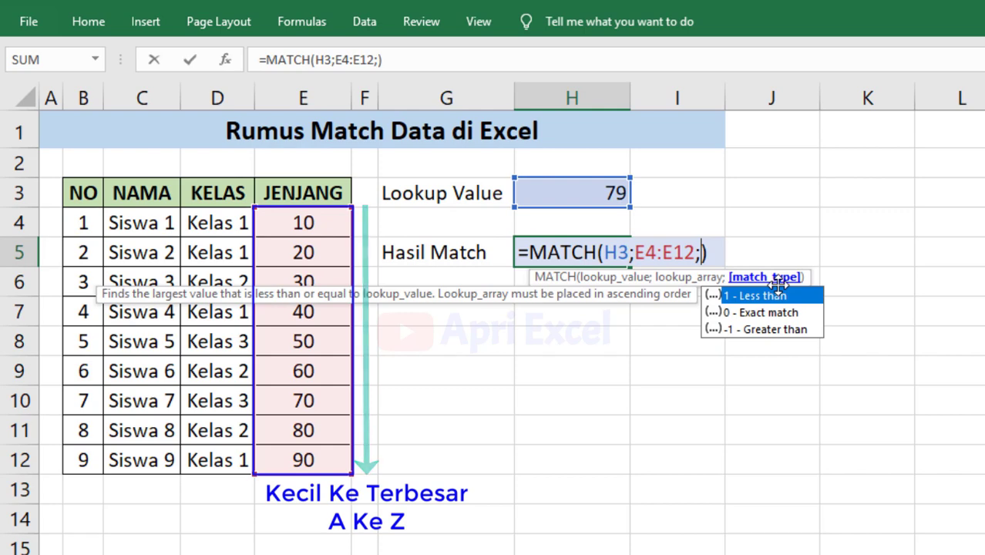
pyautogui.doubleClick(755, 330)
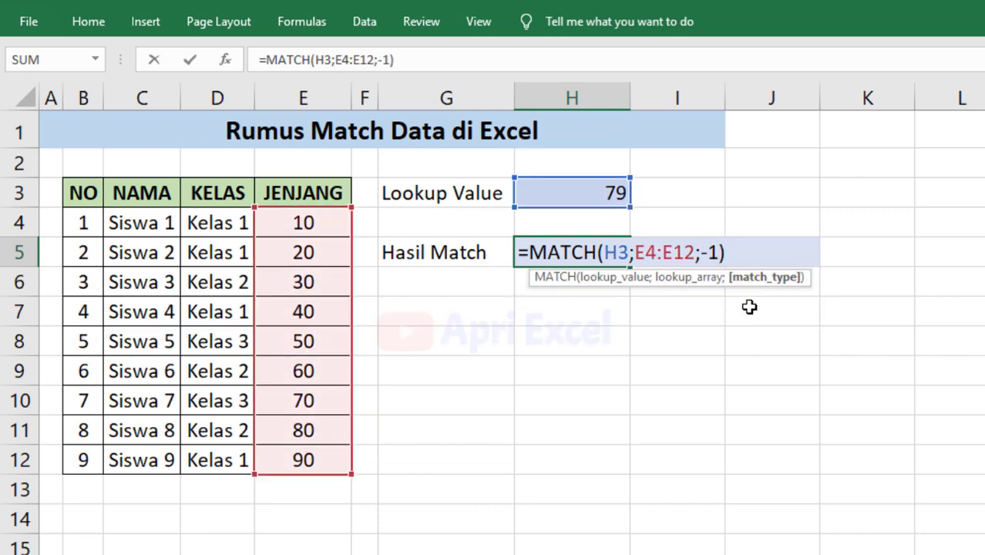
pyautogui.press('Return')
# Sort only the JENJANG values E4:E12 from largest to smallest
pyautogui.click(580, 205)
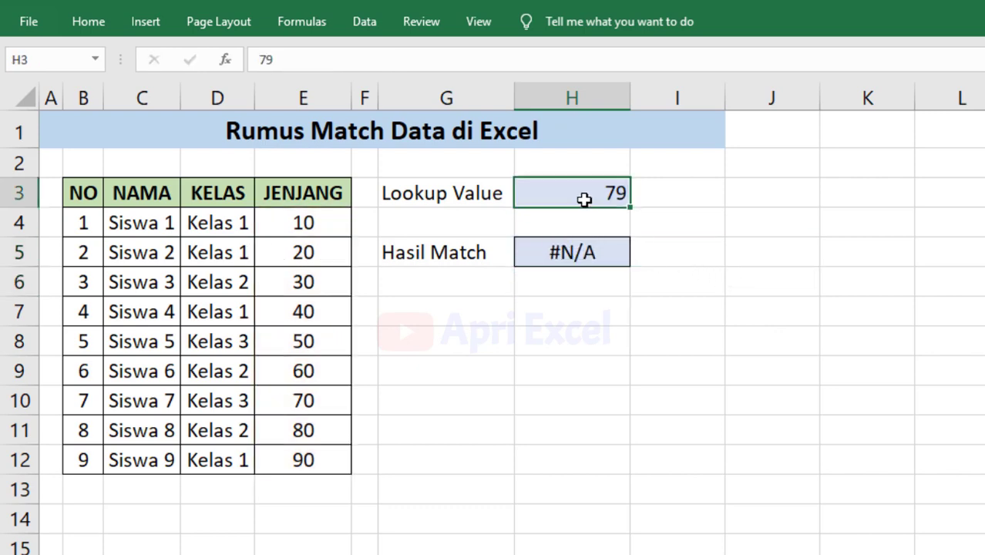
pyautogui.moveTo(292, 222); pyautogui.dragTo(294, 456)
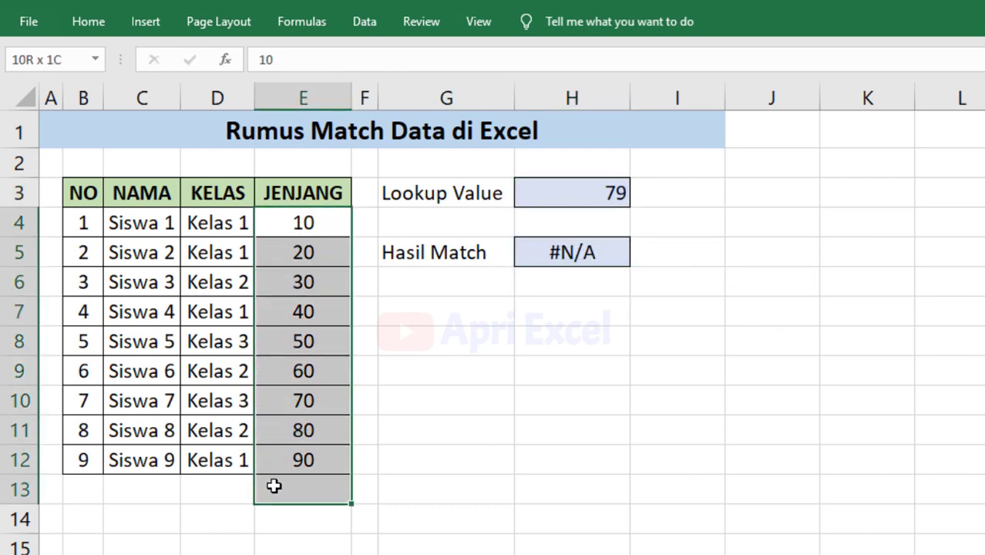
pyautogui.click(360, 21)
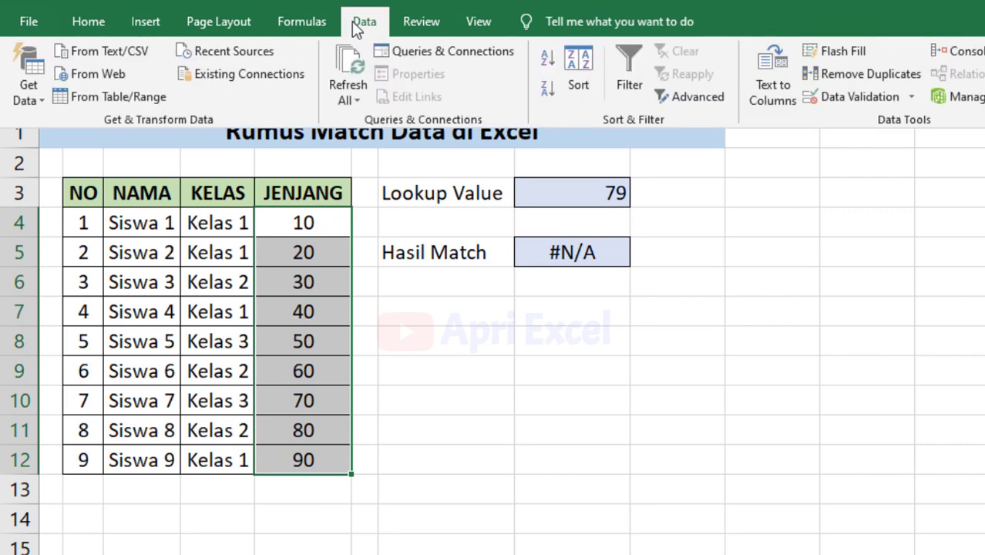
pyautogui.click(585, 81)
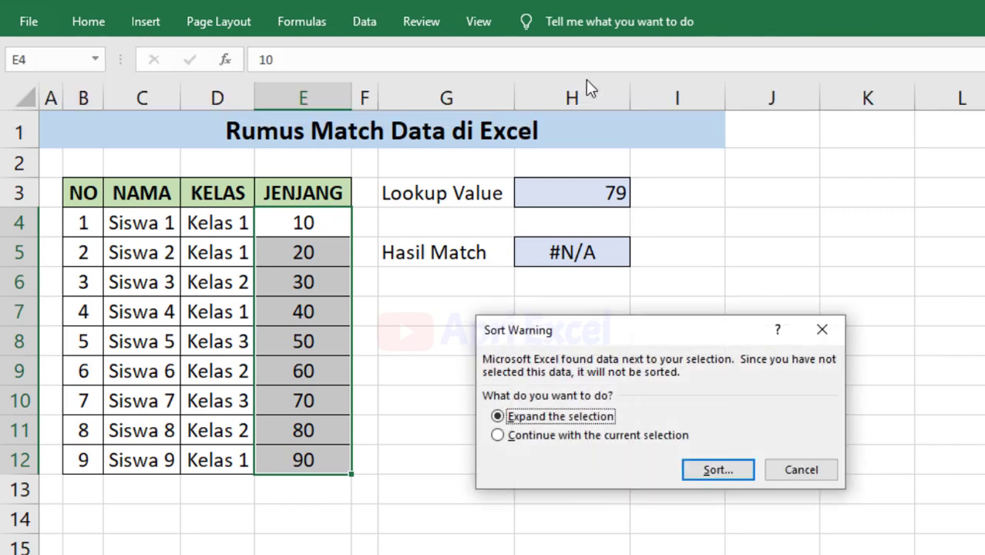
pyautogui.click(589, 436)
pyautogui.click(717, 468)
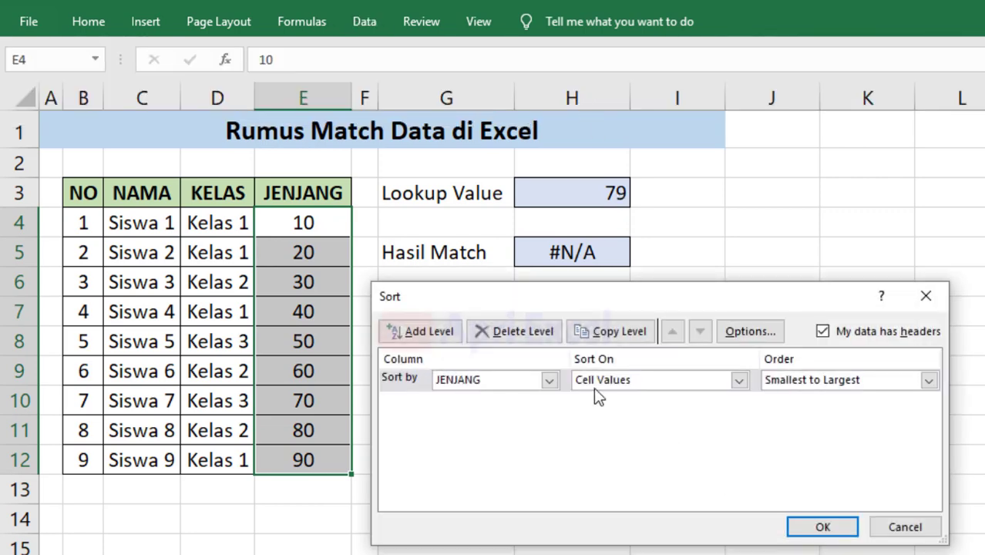
pyautogui.click(782, 382)
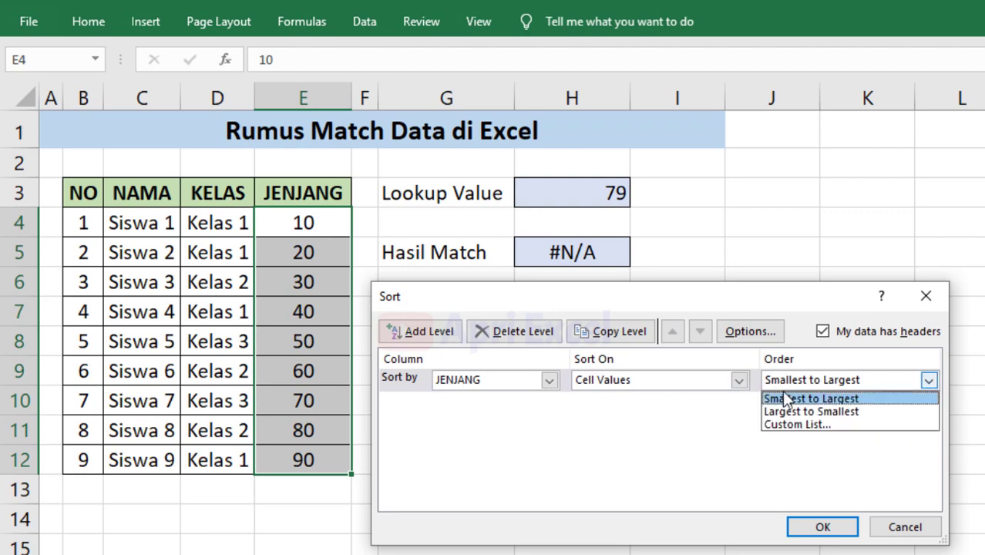
pyautogui.click(789, 412)
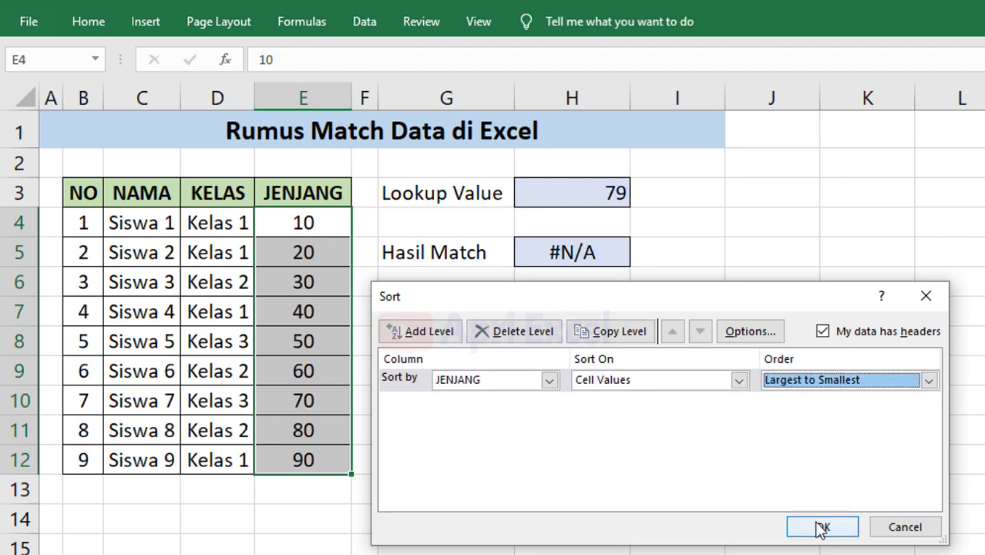
pyautogui.click(820, 524)
# Check that Hasil Match now returns 2 for lookup value 79
pyautogui.click(633, 315)
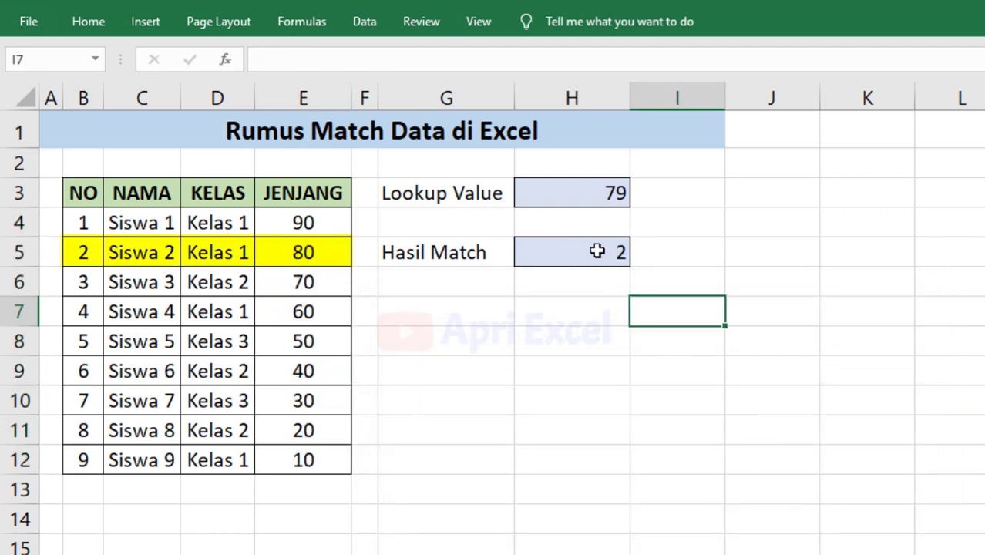
pyautogui.click(598, 251)
pyautogui.press('Return')
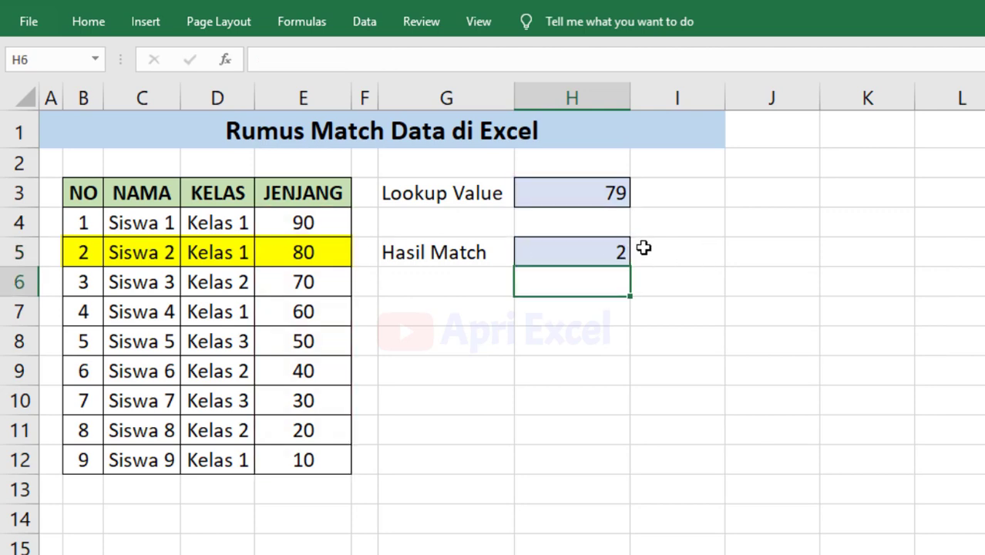
pyautogui.click(608, 193)
# Finish entering 33 as the lookup value and select row 9
pyautogui.write('33')
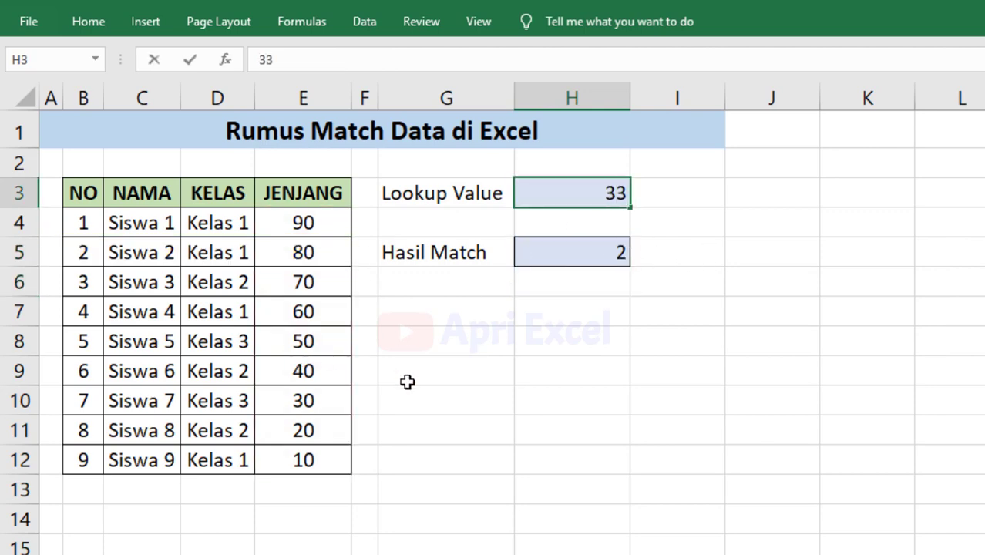
pyautogui.press('Return')
pyautogui.click(19, 370)
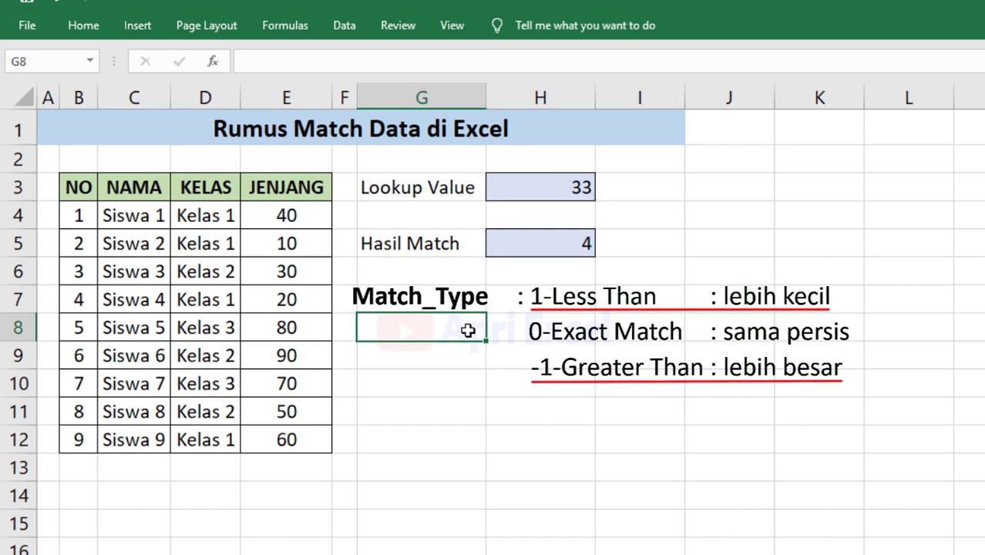
# Change H3 to 55 and inspect the =MATCH(H3;E4:E12;1) result of 4
pyautogui.click(547, 193)
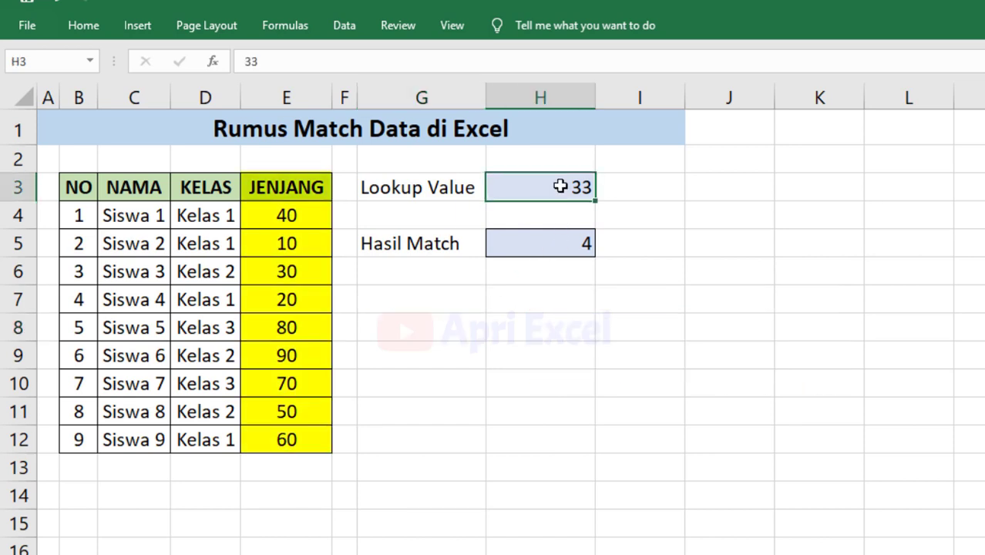
pyautogui.write('5')
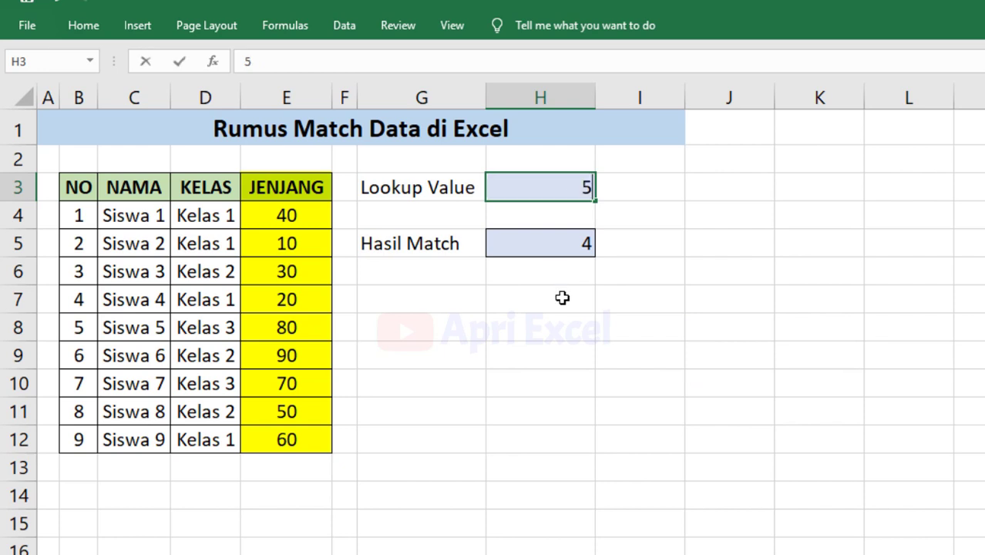
pyautogui.write('5')
pyautogui.click(561, 299)
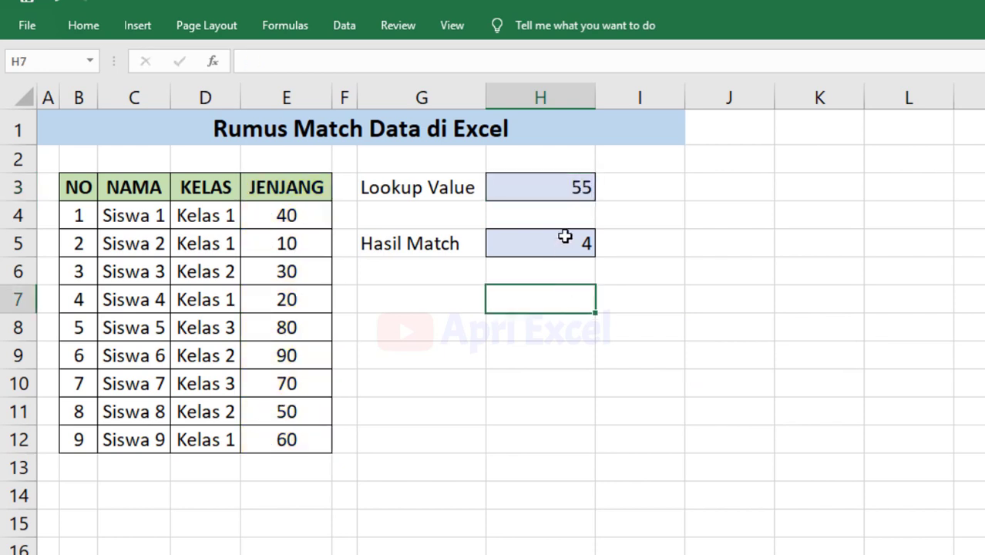
pyautogui.click(563, 236)
# Select row 11 and check the Kelas 3 and Siswa 1 criteria in H3 and J3
pyautogui.click(22, 411)
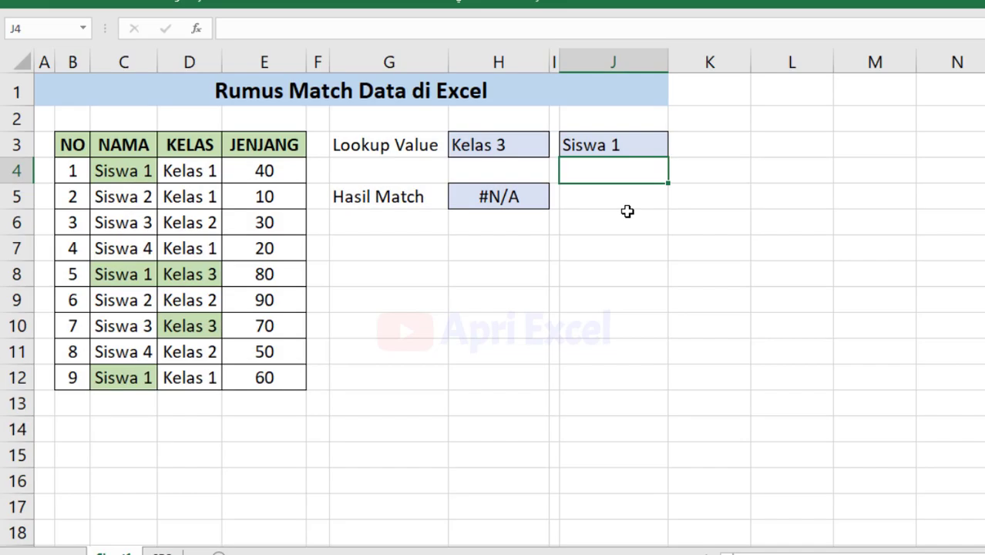
pyautogui.press('Up')
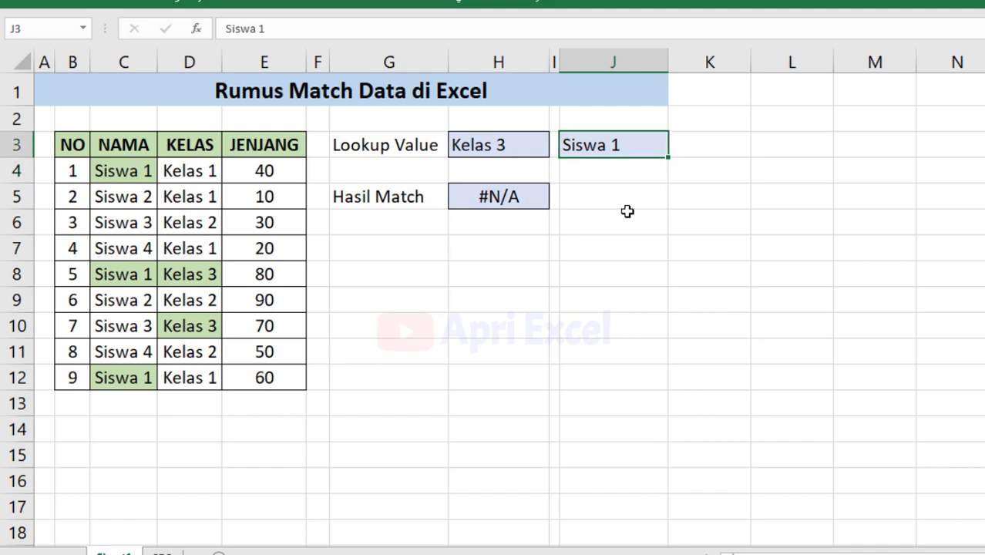
pyautogui.click(503, 143)
pyautogui.click(625, 142)
# Replace the E4:E12 lookup array in the H5 MATCH formula with (H3=D4:D12)
pyautogui.doubleClick(531, 197)
pyautogui.click(601, 219)
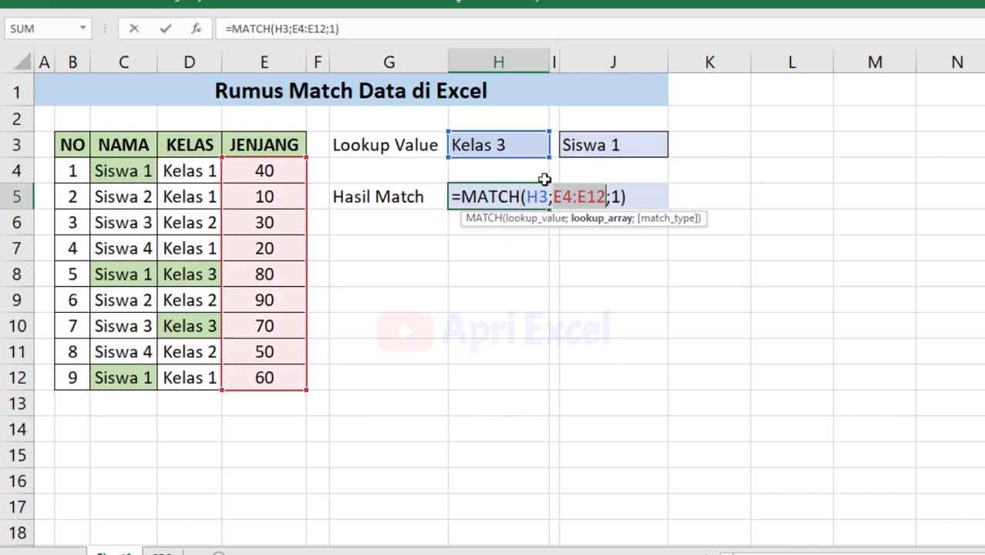
pyautogui.write('(')
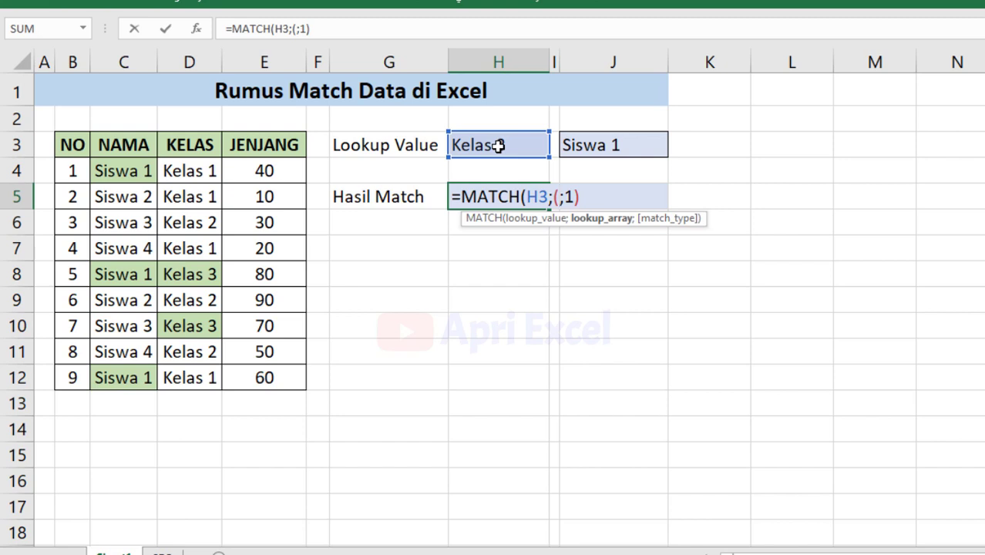
pyautogui.click(498, 146)
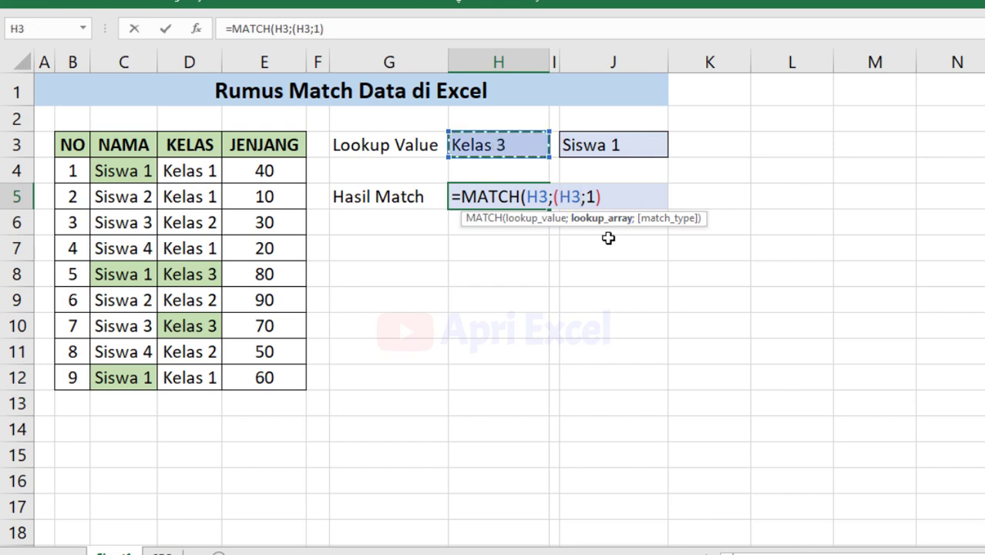
pyautogui.write('=')
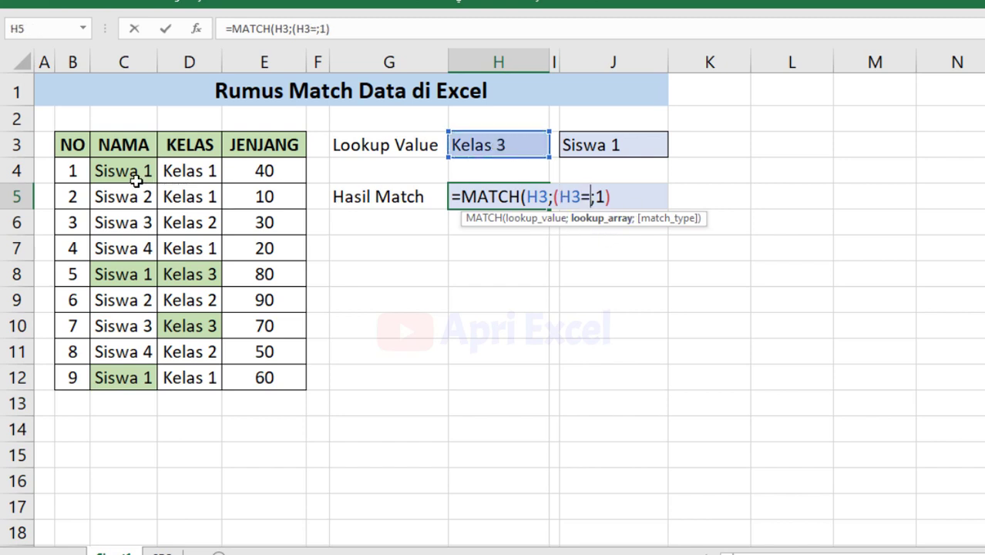
pyautogui.moveTo(185, 168); pyautogui.dragTo(201, 377)
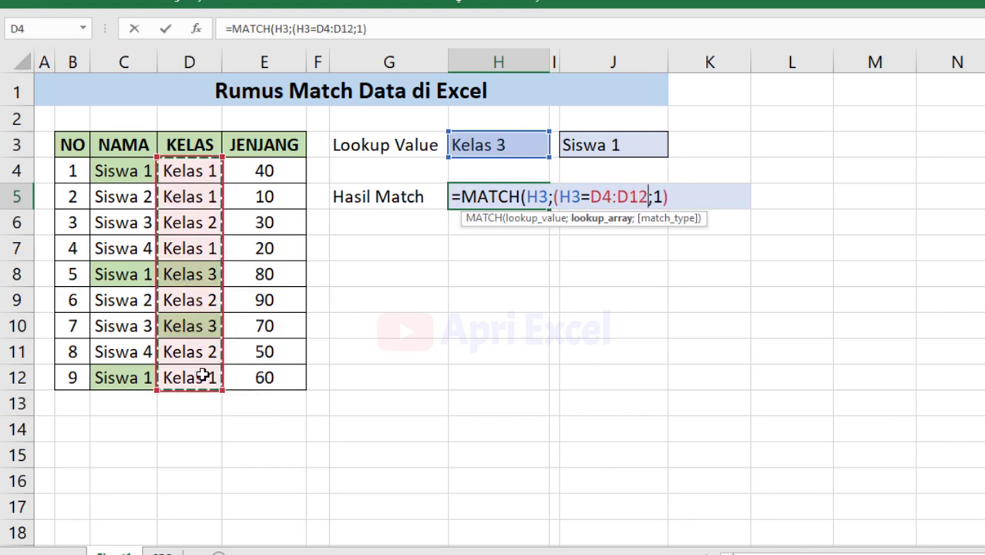
pyautogui.write(')')
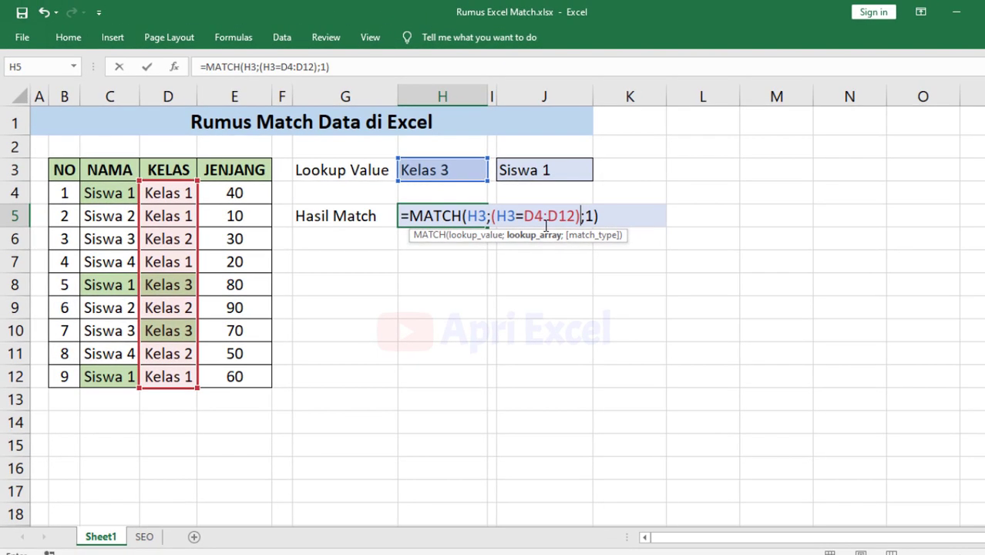
# Preview (H3=D4:D12) as TRUE/FALSE values with F9, then undo to restore the comparison
pyautogui.moveTo(581, 218); pyautogui.dragTo(493, 216)
pyautogui.press('F9')
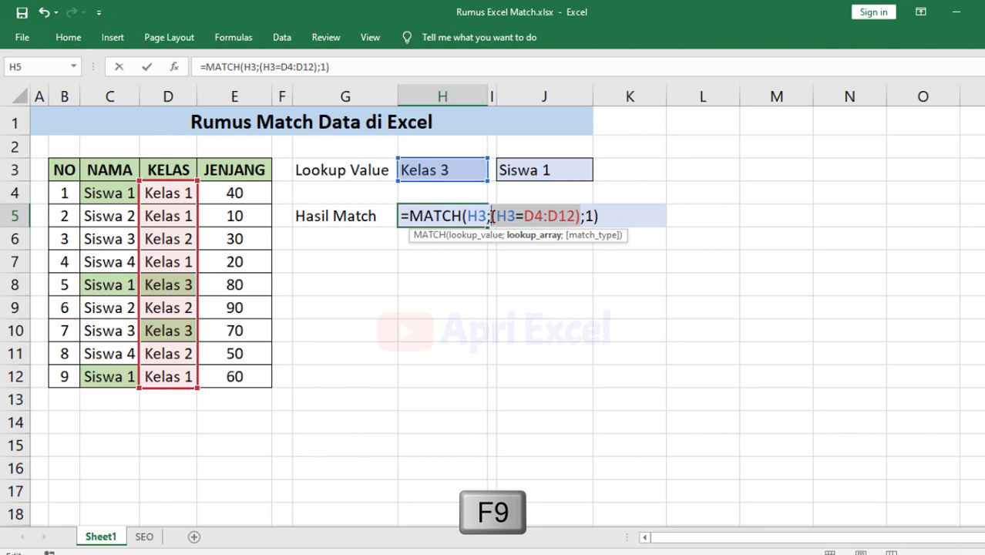
pyautogui.press('F9')
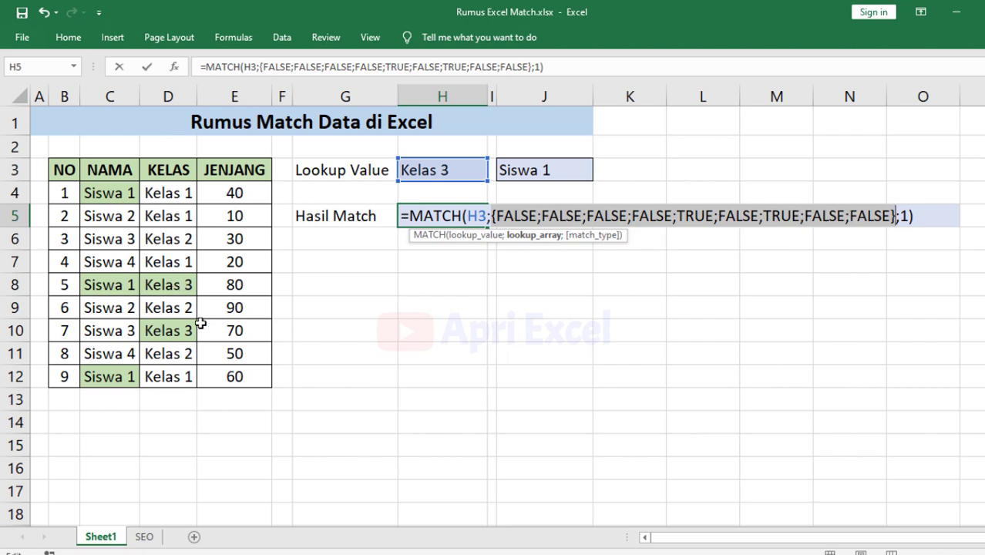
pyautogui.hotkey('ctrl', 'z')
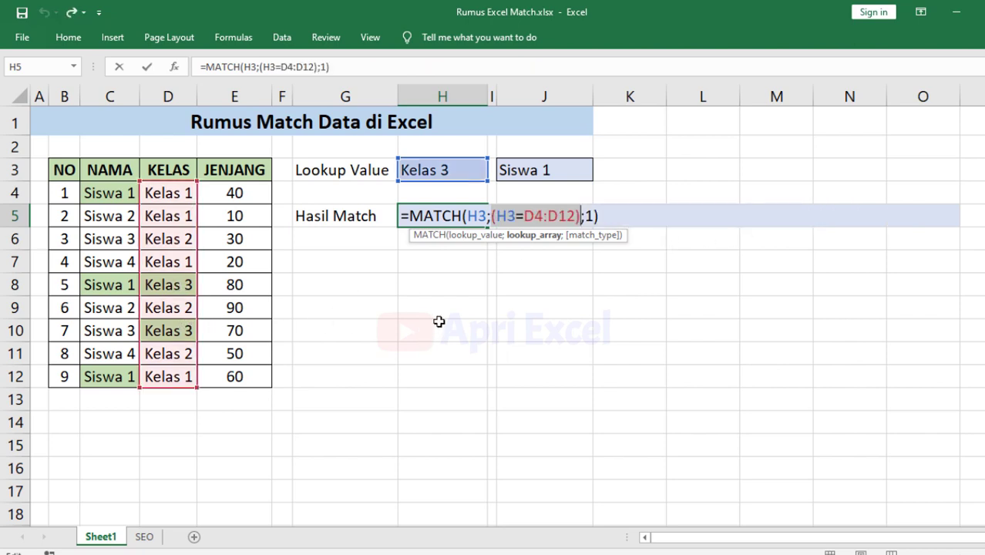
# Multiply the Kelas check by (J3=C4:C12) in the H5 MATCH formula
pyautogui.click(580, 212)
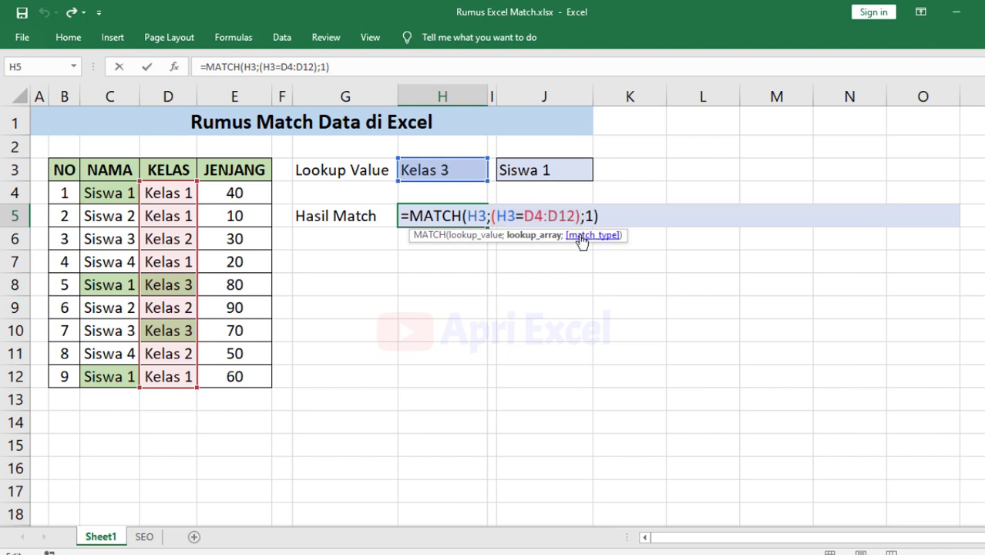
pyautogui.write('*')
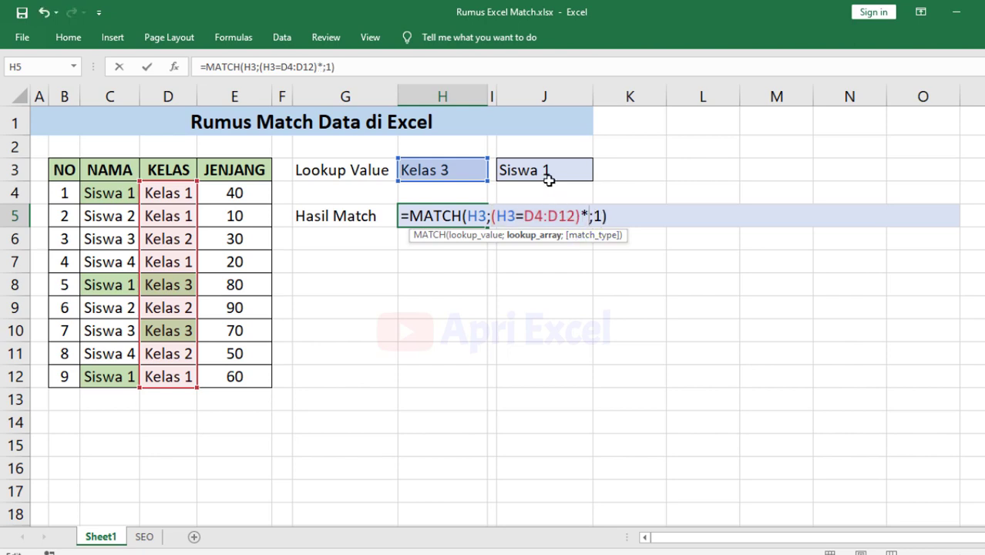
pyautogui.write('(')
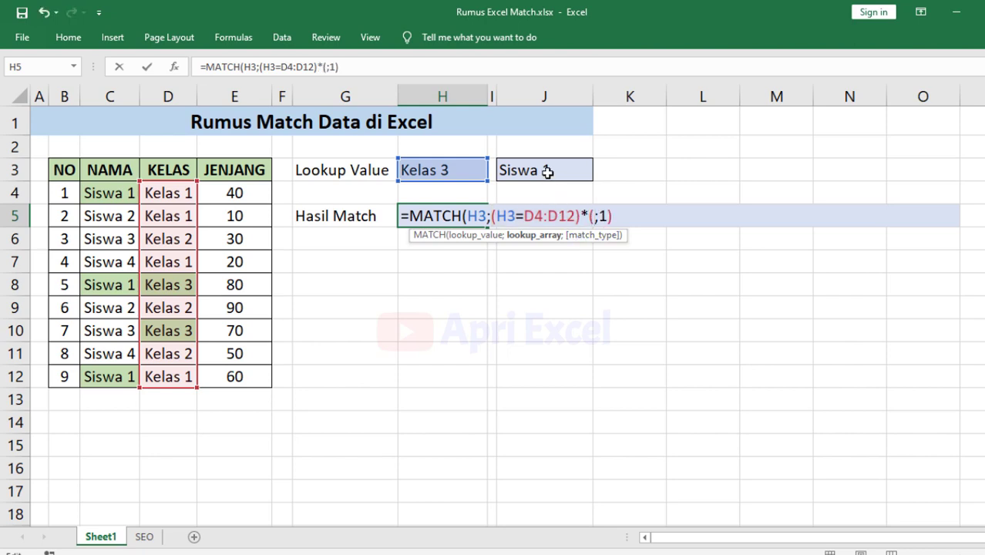
pyautogui.click(547, 172)
pyautogui.write('=')
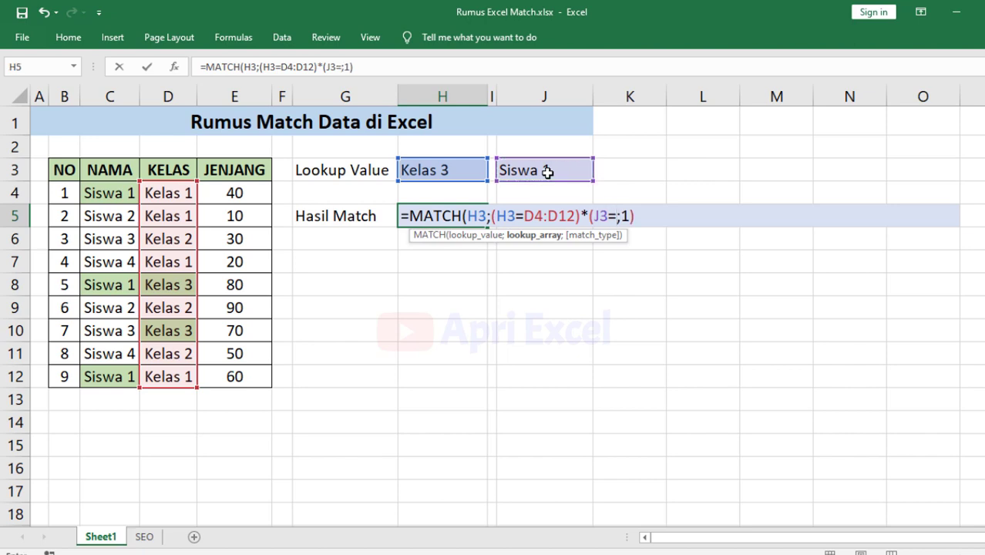
pyautogui.moveTo(108, 193); pyautogui.dragTo(125, 372)
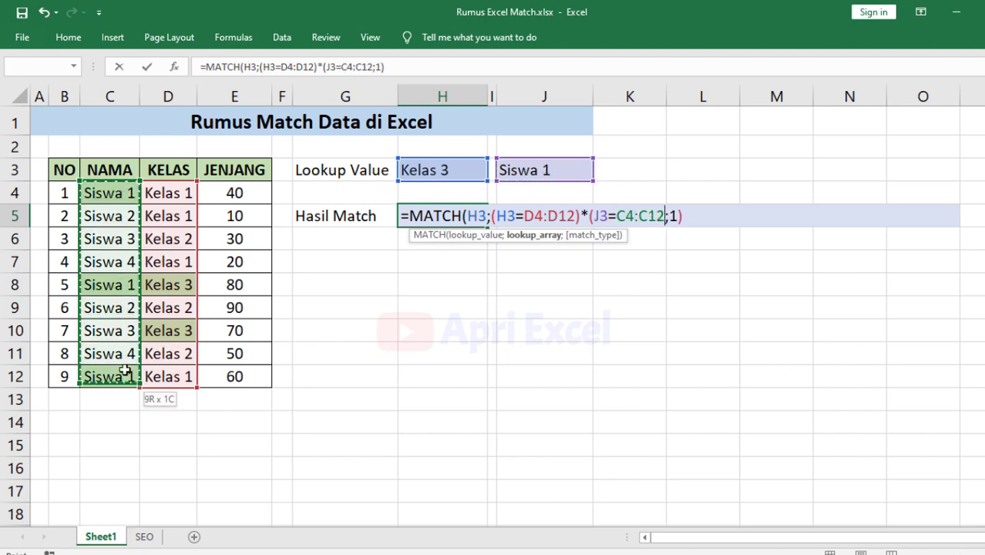
pyautogui.write(')')
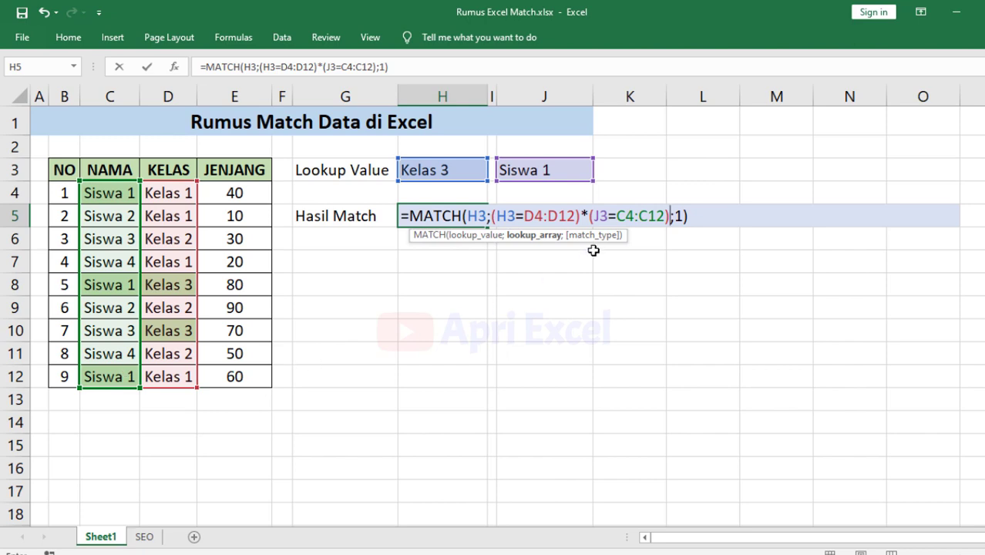
# Preview (J3=C4:C12) as TRUE/FALSE values with F9, then undo to restore it
pyautogui.moveTo(668, 217); pyautogui.dragTo(591, 216)
pyautogui.press('F9')
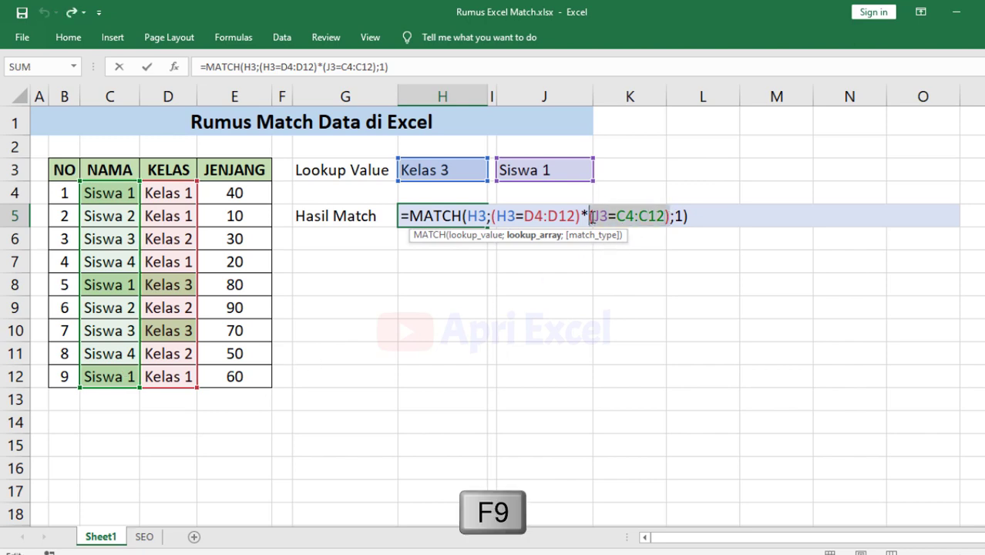
pyautogui.press('F9')
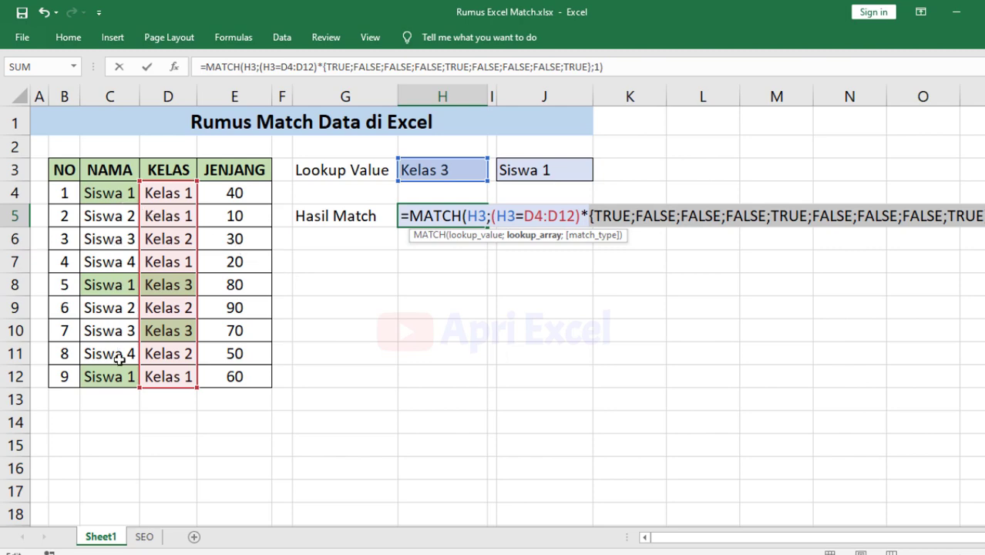
pyautogui.hotkey('ctrl', 'z')
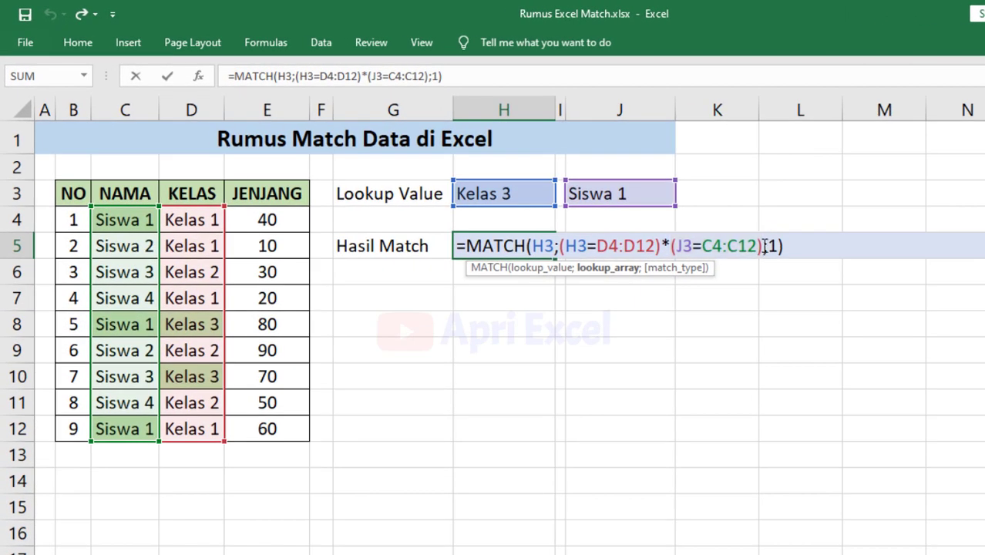
# Preview the combined criteria as 0/1 values, then change the lookup value from H3 to 1
pyautogui.moveTo(765, 245); pyautogui.dragTo(558, 245)
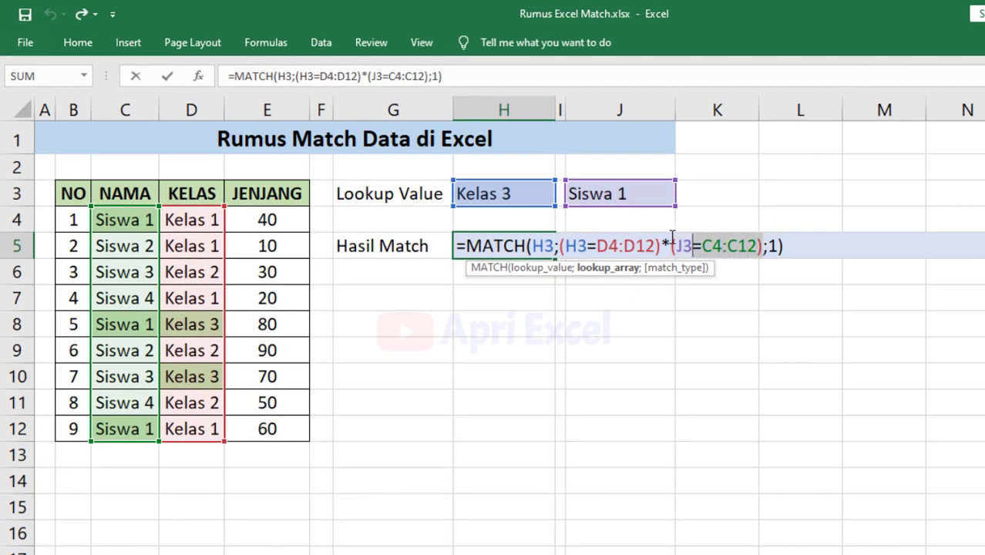
pyautogui.press('F9')
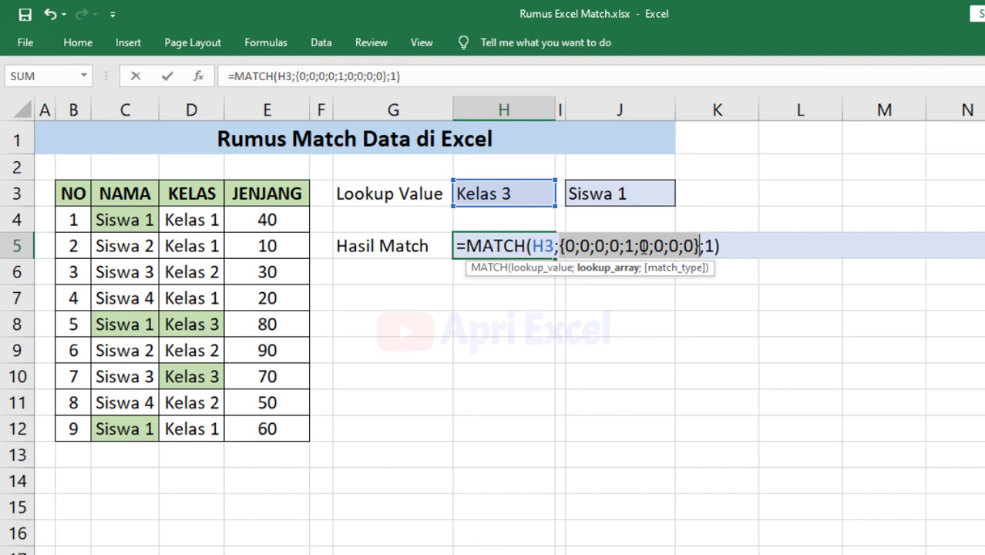
pyautogui.hotkey('ctrl', 'z')
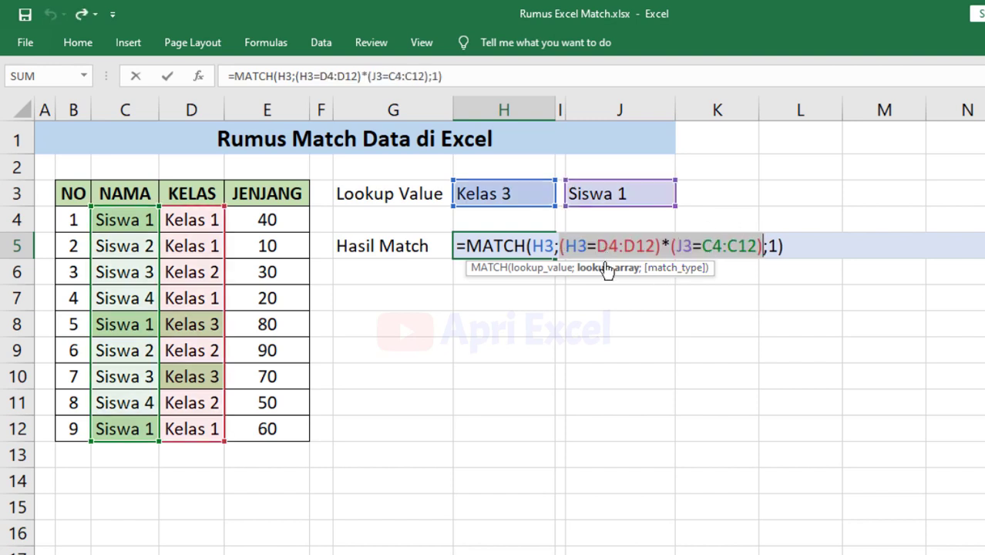
pyautogui.click(542, 267)
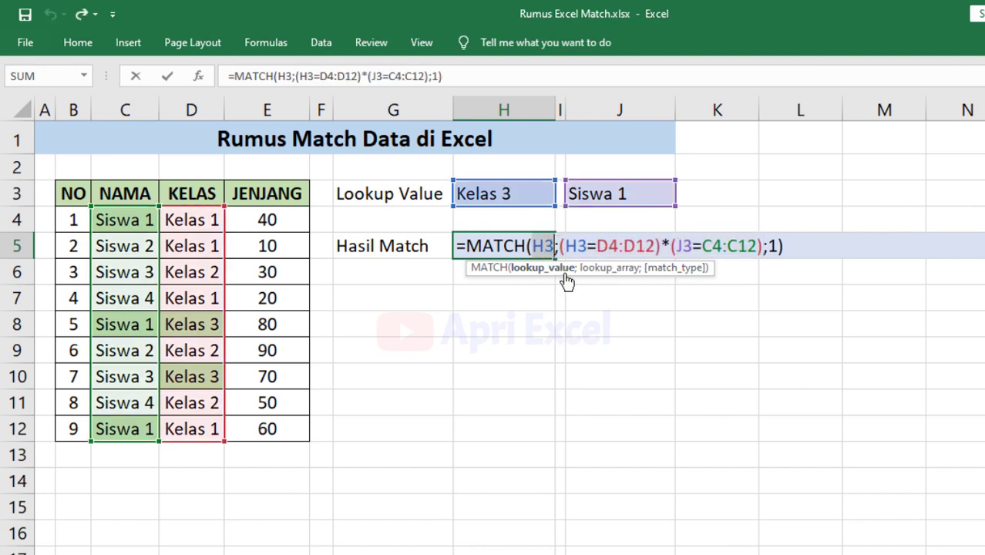
pyautogui.write('1')
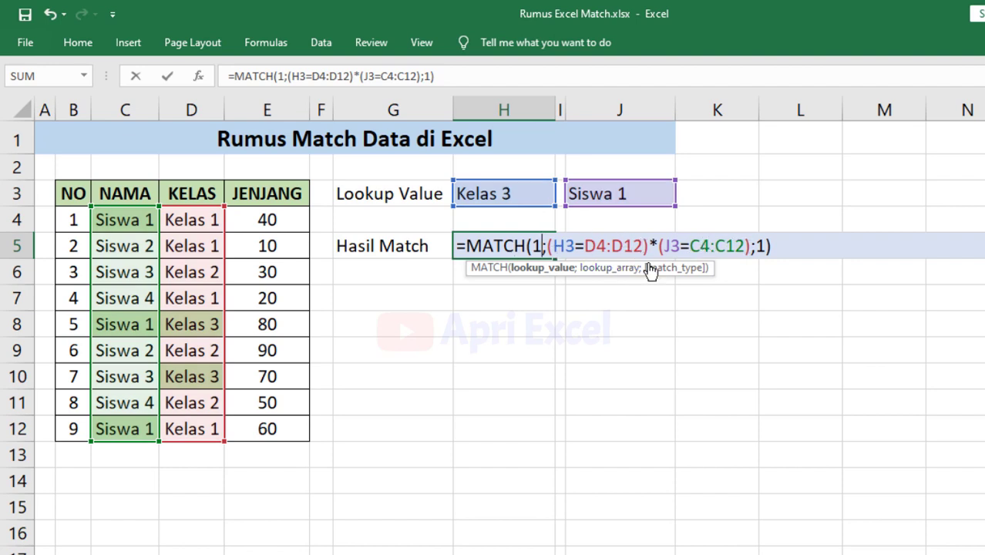
# Set match_type to 0 and enter =MATCH(1;(H3=D4:D12)*(J3=C4:C12);0) as an array formula
pyautogui.click(595, 267)
pyautogui.click(677, 270)
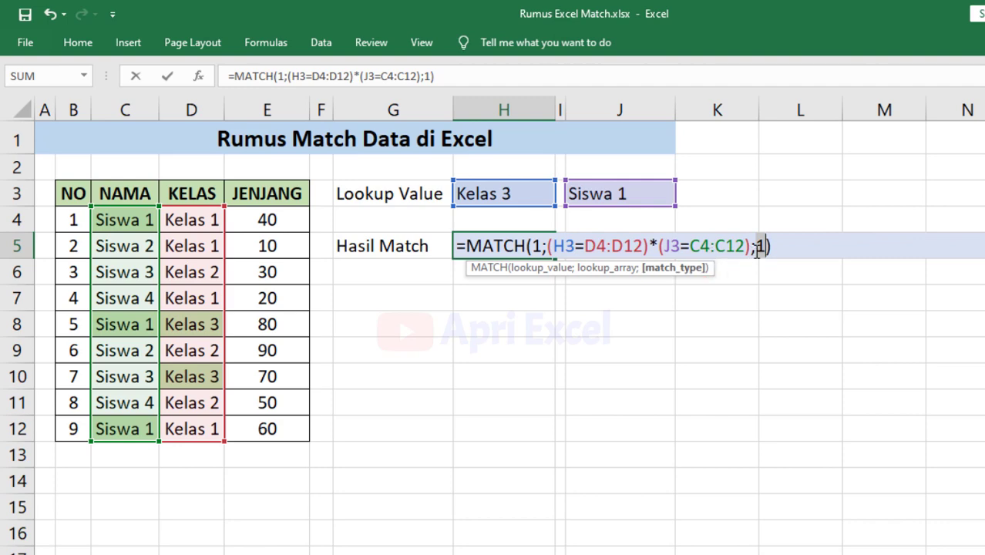
pyautogui.write('0')
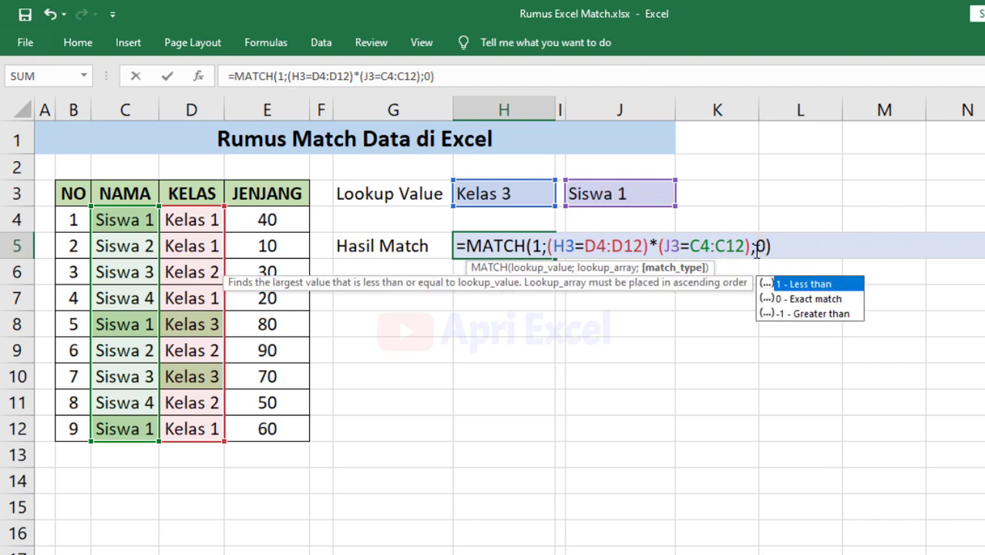
pyautogui.press('Escape')
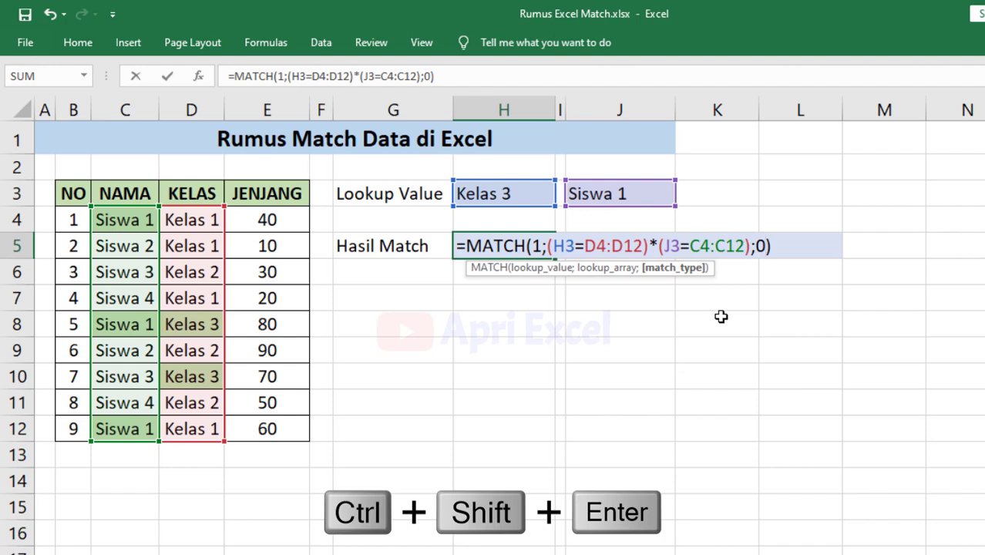
pyautogui.hotkey('ctrl', 'shift', 'Return')
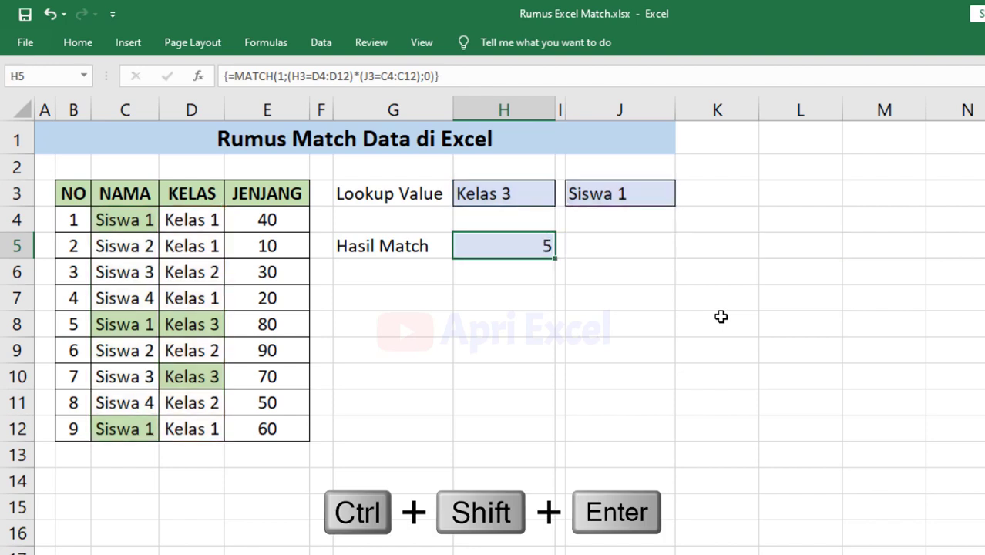
# Highlight matched row 8, then change the Kelas criterion in H3 to kelas 1
pyautogui.click(21, 327)
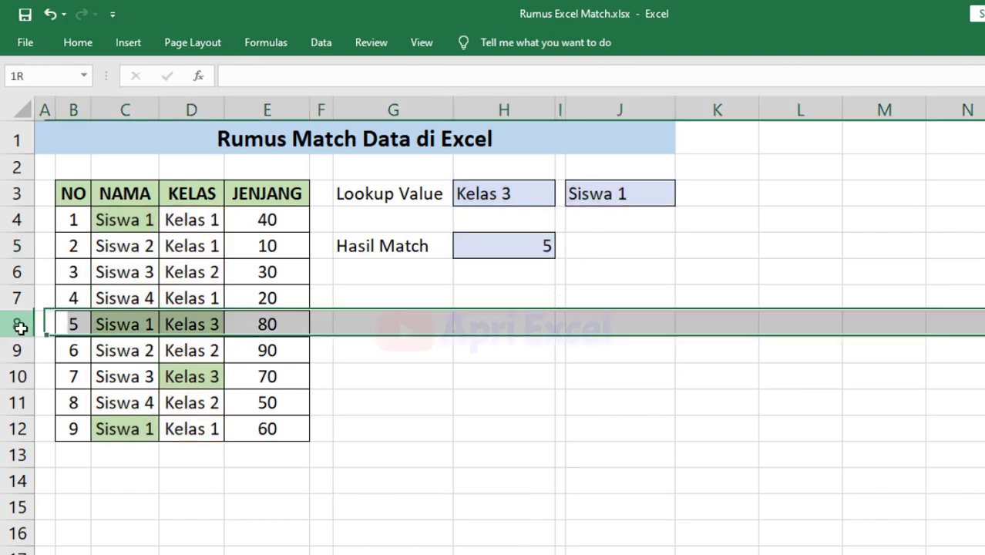
pyautogui.click(511, 195)
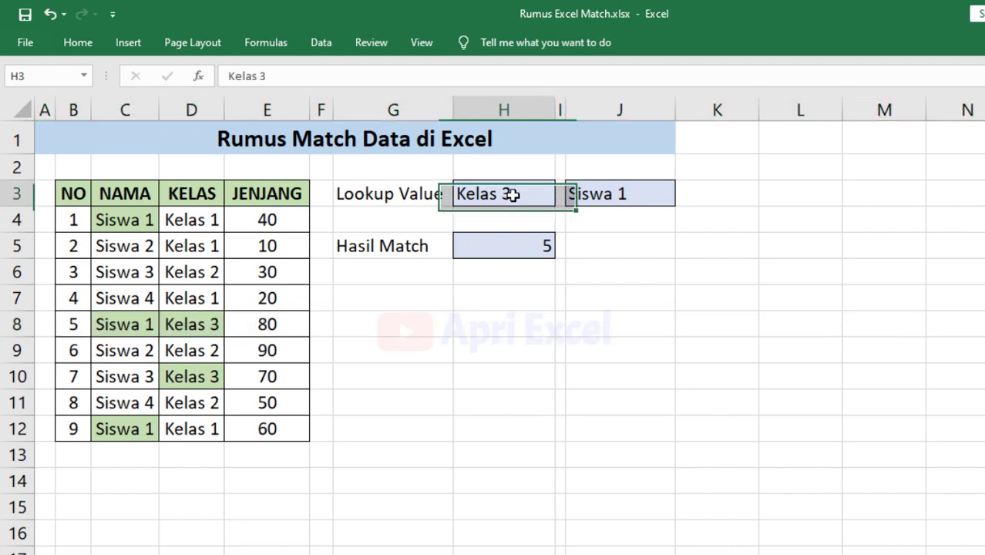
pyautogui.write('kelas')
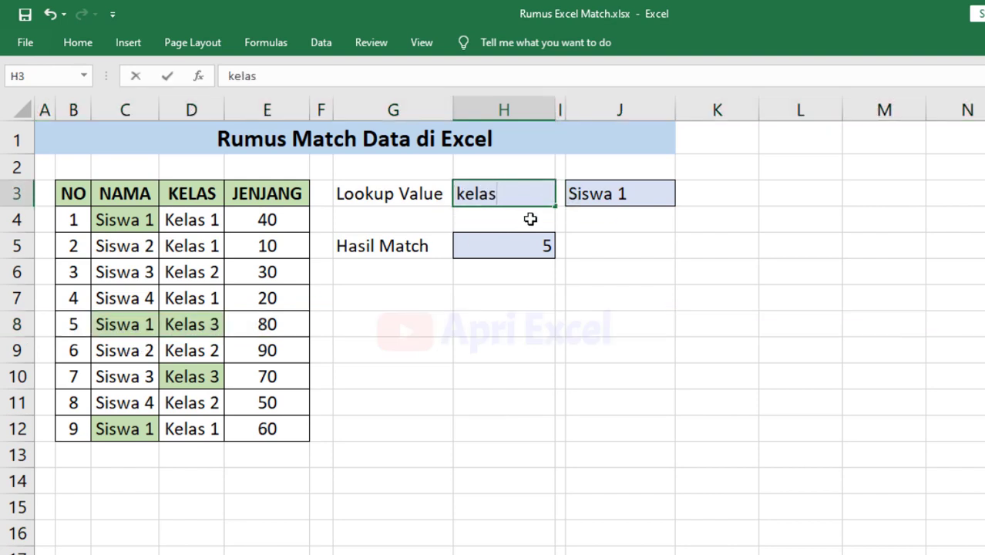
pyautogui.press('Return')
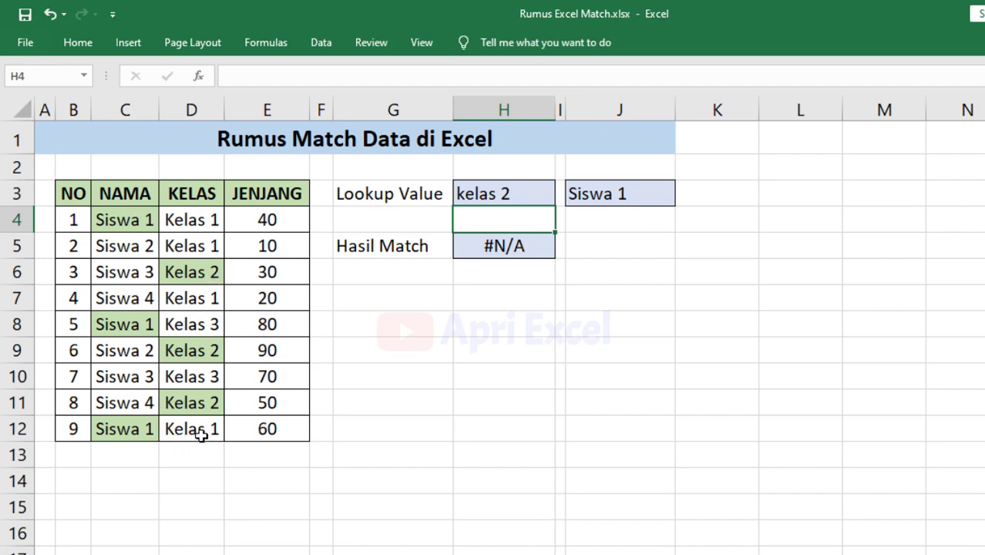
pyautogui.doubleClick(520, 193)
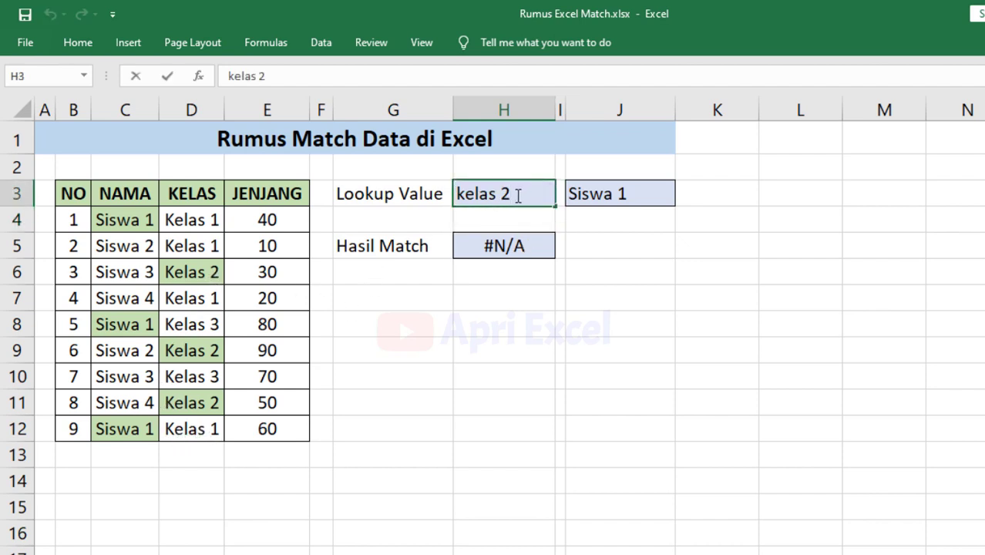
pyautogui.doubleClick(505, 195)
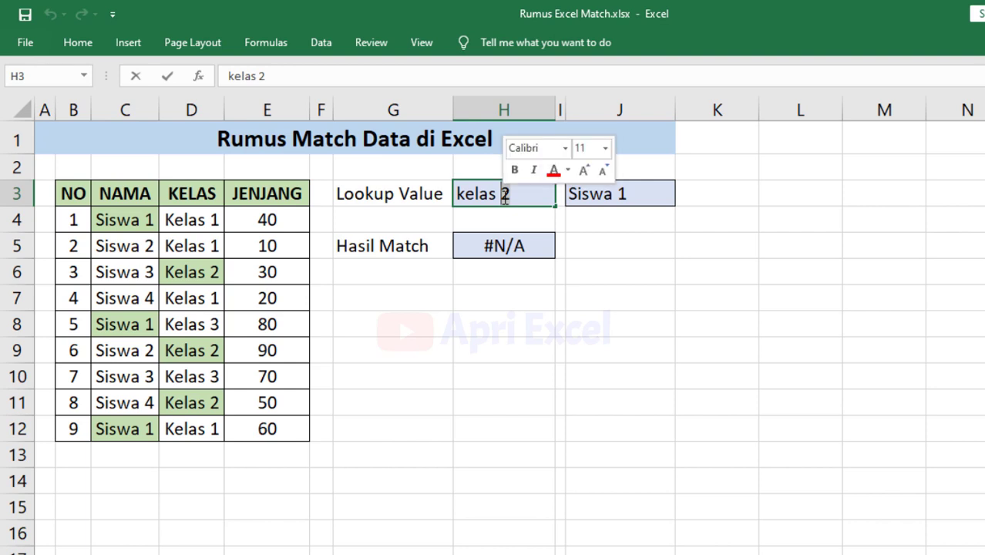
pyautogui.write('1')
pyautogui.press('Return')
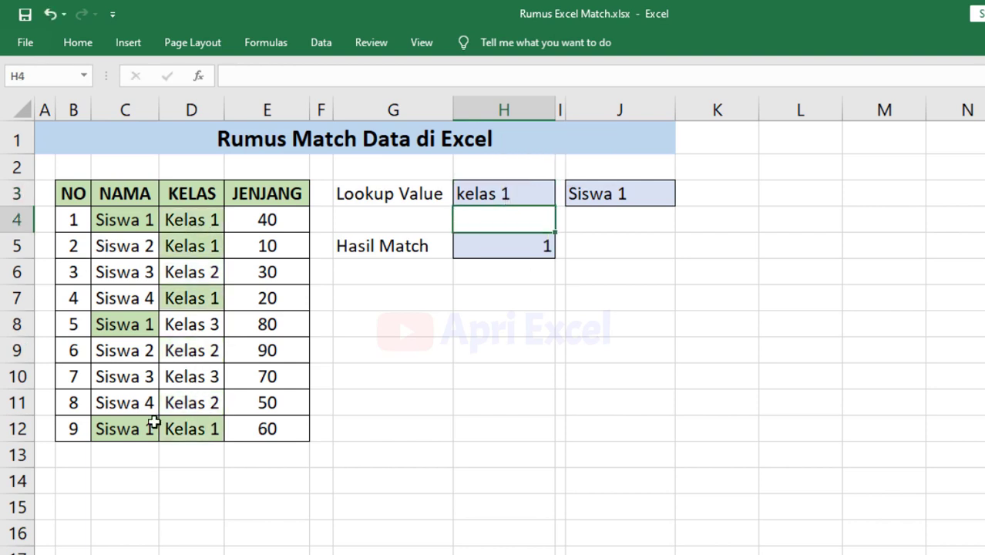
# Change the Nama criterion in J3 to Siswa 4 and check H5 returns 4
pyautogui.click(621, 193)
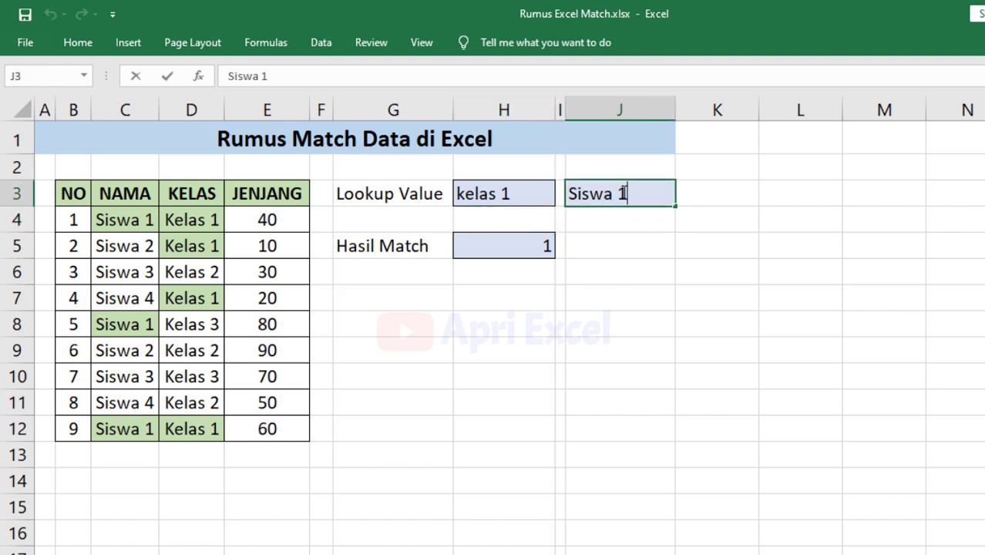
pyautogui.doubleClick(623, 194)
pyautogui.write('4')
pyautogui.press('Return')
pyautogui.click(544, 248)
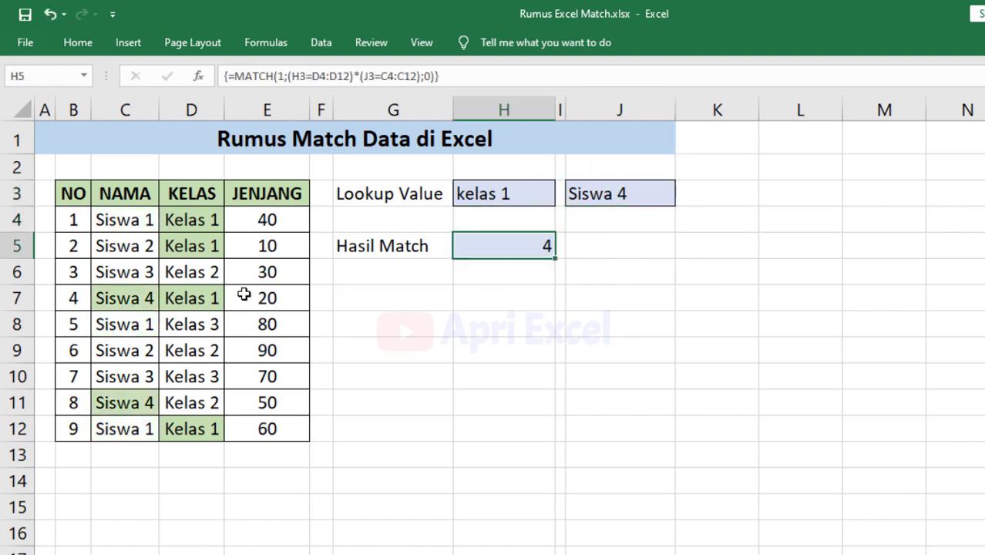